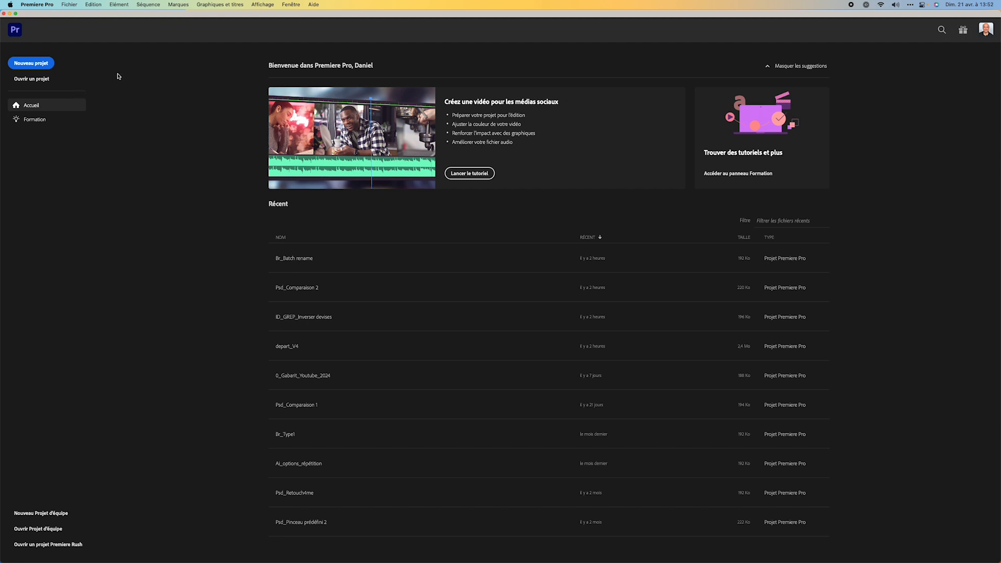
# - Enable automatic clip transcription in the transcription preferences, keeping it limited to clips in the sequence
pyautogui.click(33, 6)
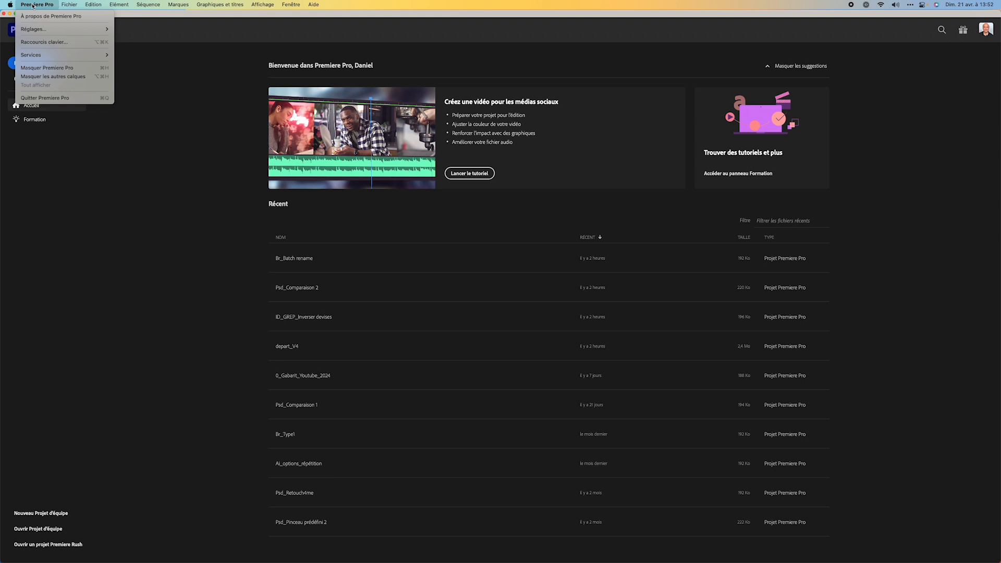
pyautogui.moveTo(32, 30)
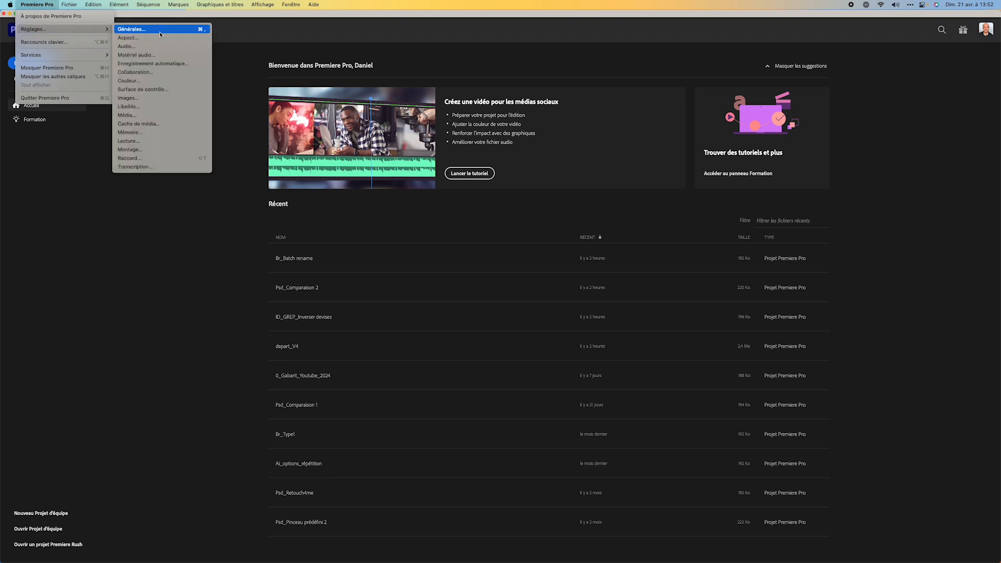
pyautogui.click(136, 166)
pyautogui.moveTo(465, 167); pyautogui.dragTo(409, 80)
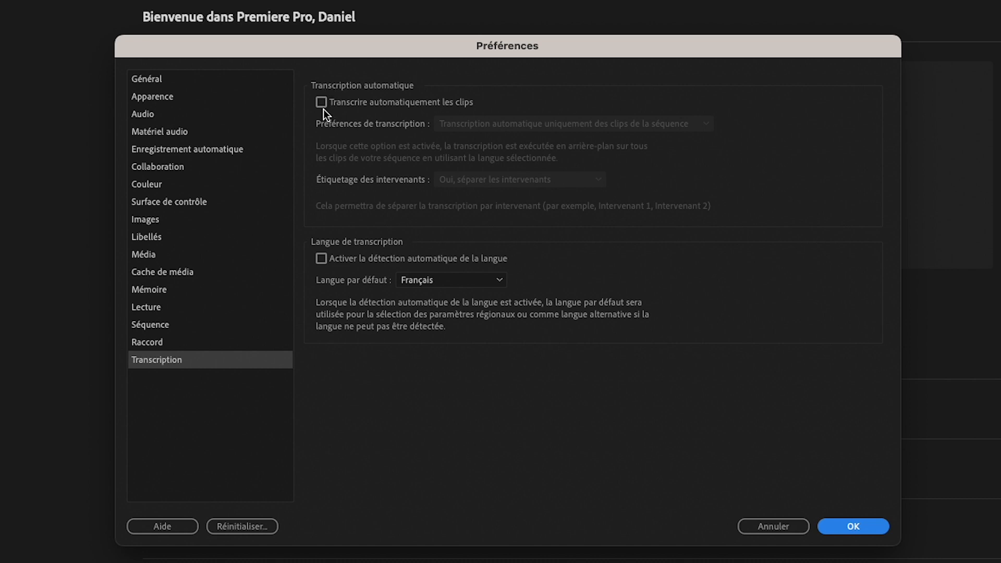
pyautogui.click(321, 102)
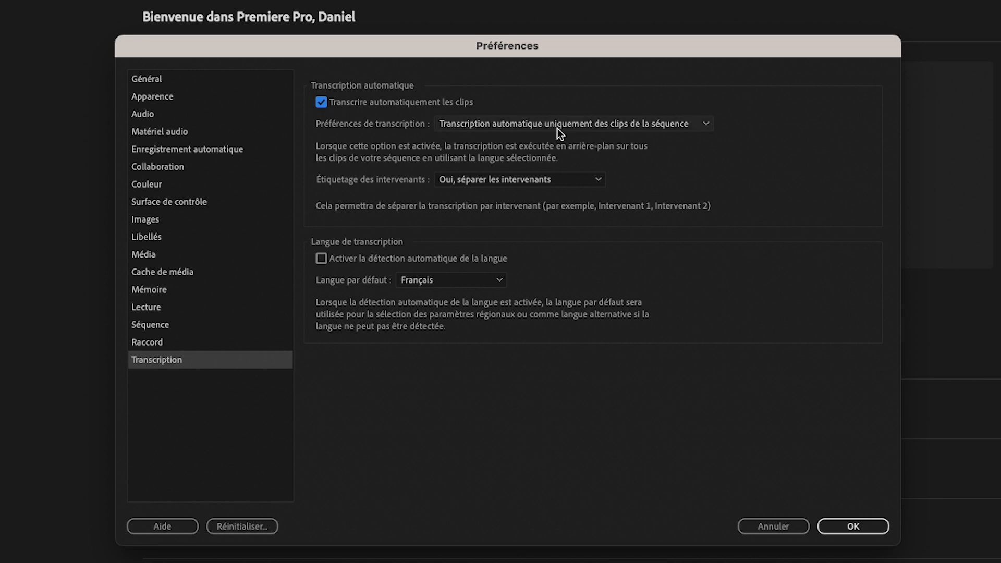
pyautogui.click(620, 129)
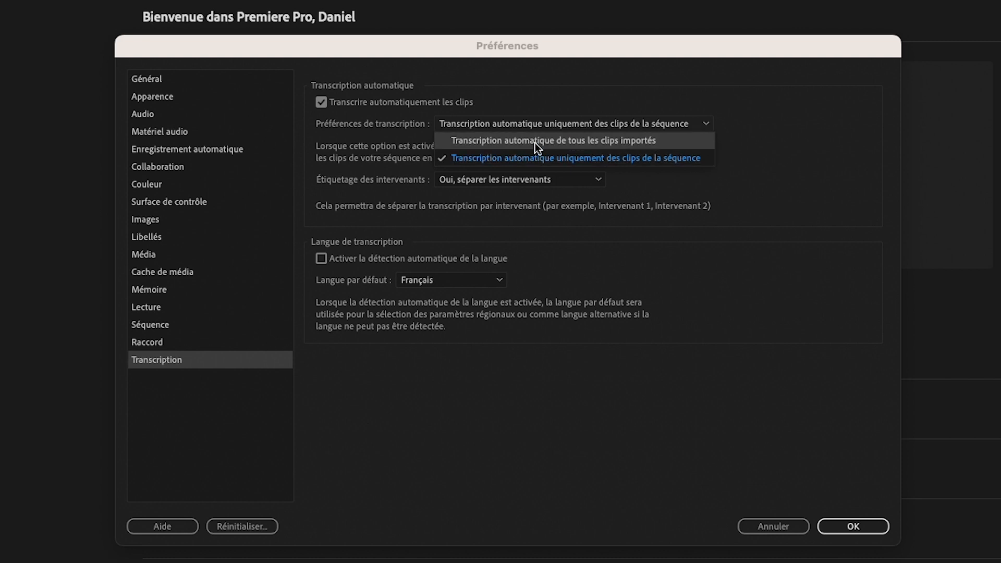
pyautogui.click(543, 121)
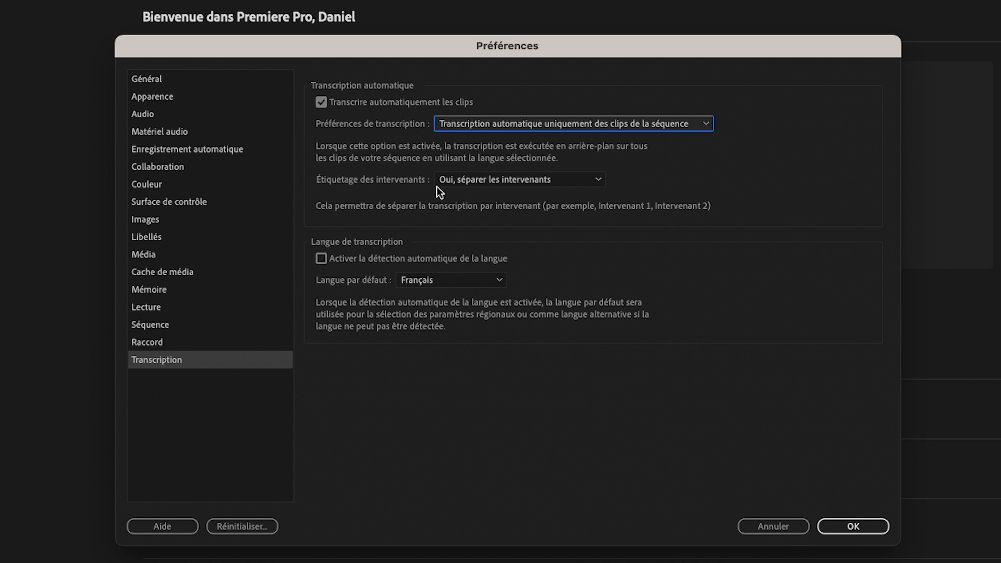
# - Keep speaker separation enabled and Français as the default transcription language, and apply the preferences
pyautogui.click(568, 186)
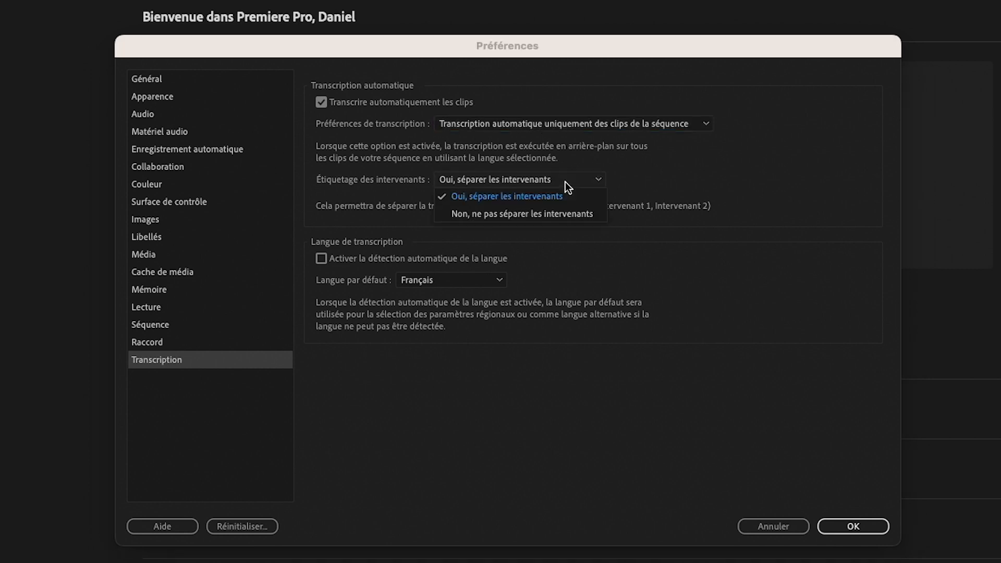
pyautogui.click(566, 183)
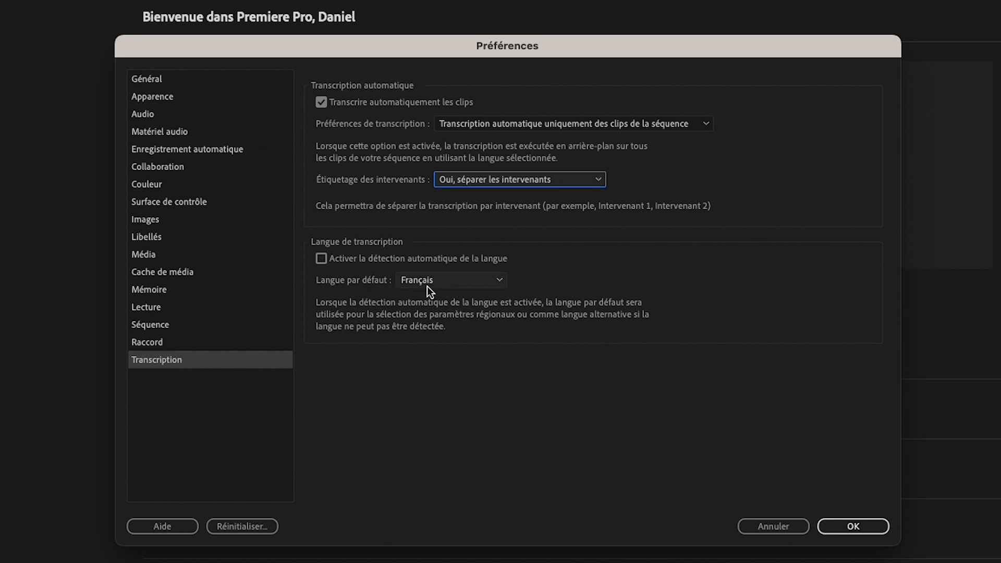
pyautogui.click(442, 281)
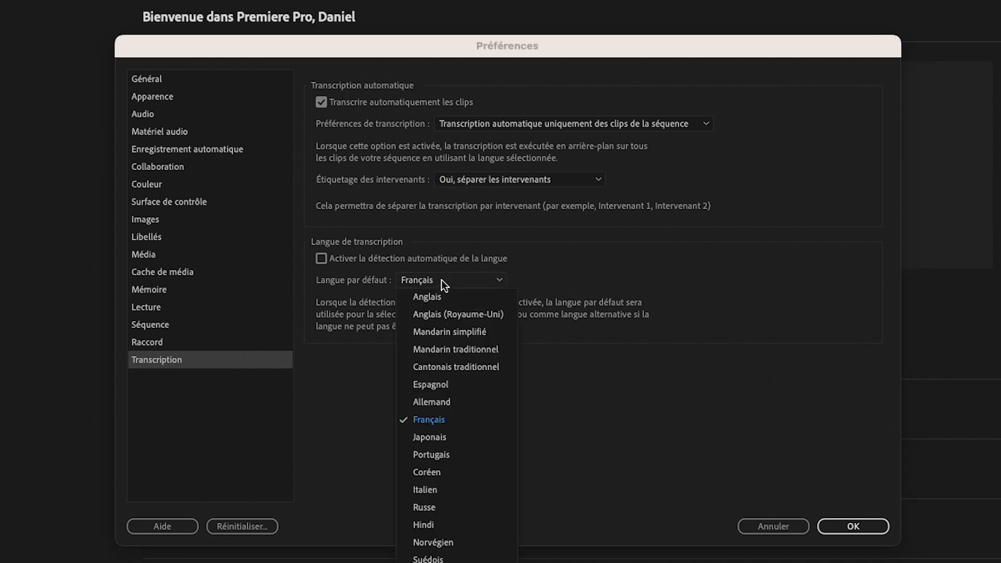
pyautogui.click(442, 280)
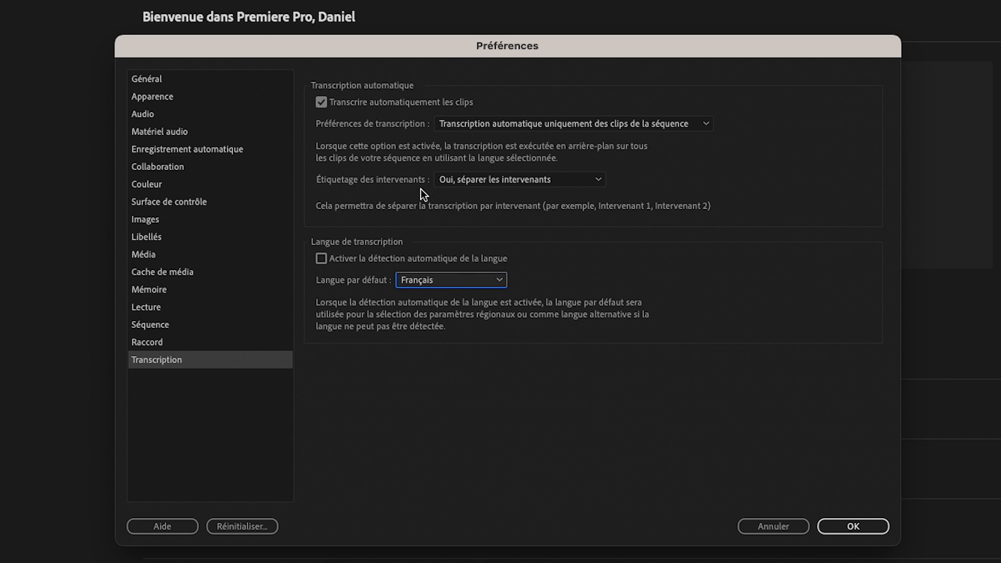
pyautogui.click(854, 526)
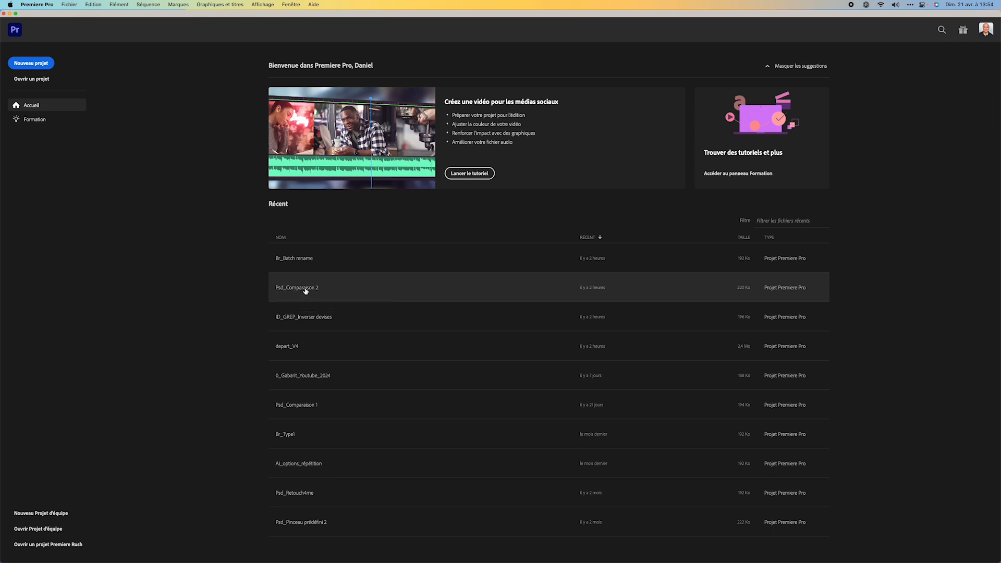
# - Open the recent project ID_GREP_Inverser devises without relinking its missing media, and move the playhead to about 00:02:41:06
pyautogui.click(307, 317)
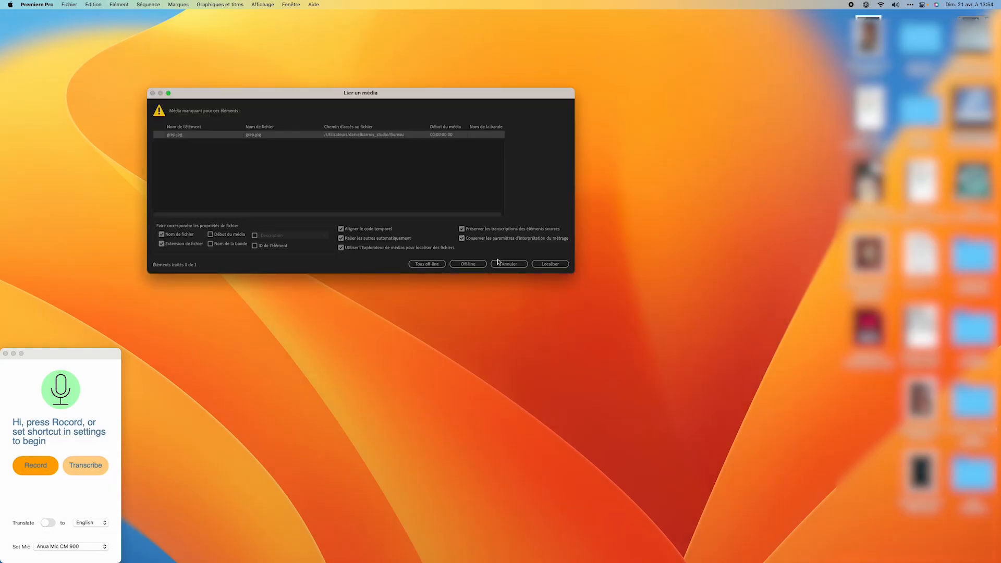
pyautogui.click(498, 264)
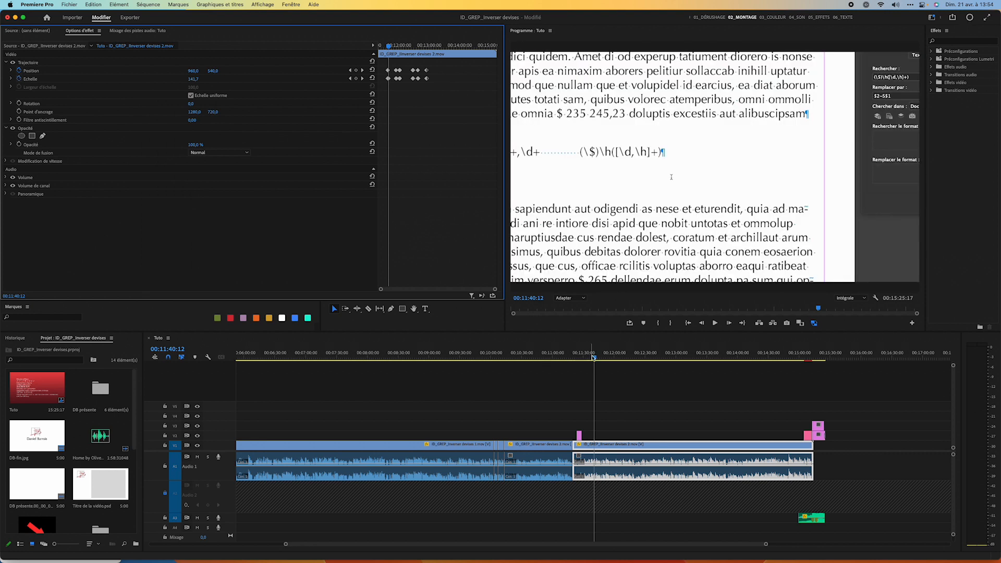
pyautogui.moveTo(594, 358); pyautogui.dragTo(292, 358)
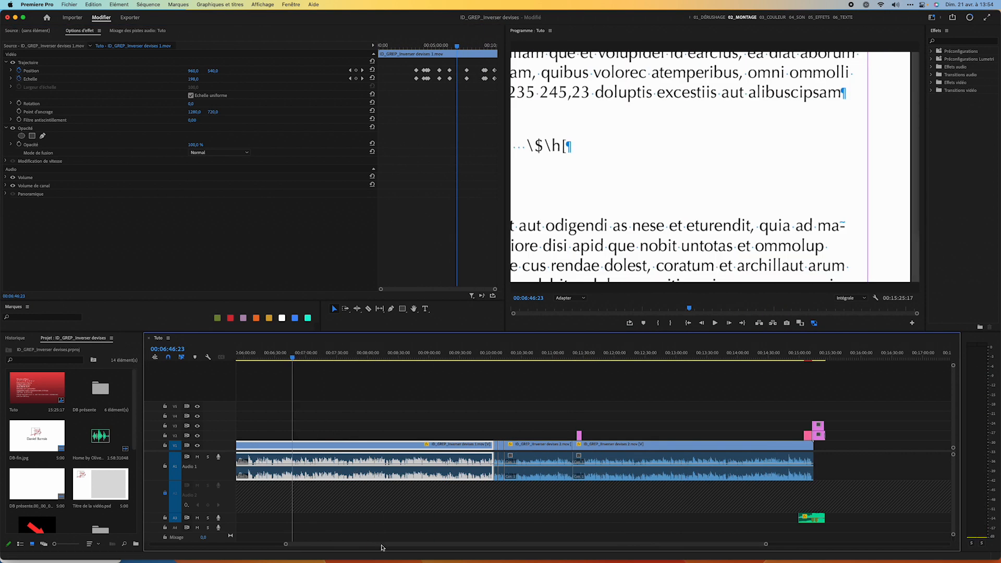
pyautogui.moveTo(379, 545); pyautogui.dragTo(244, 546)
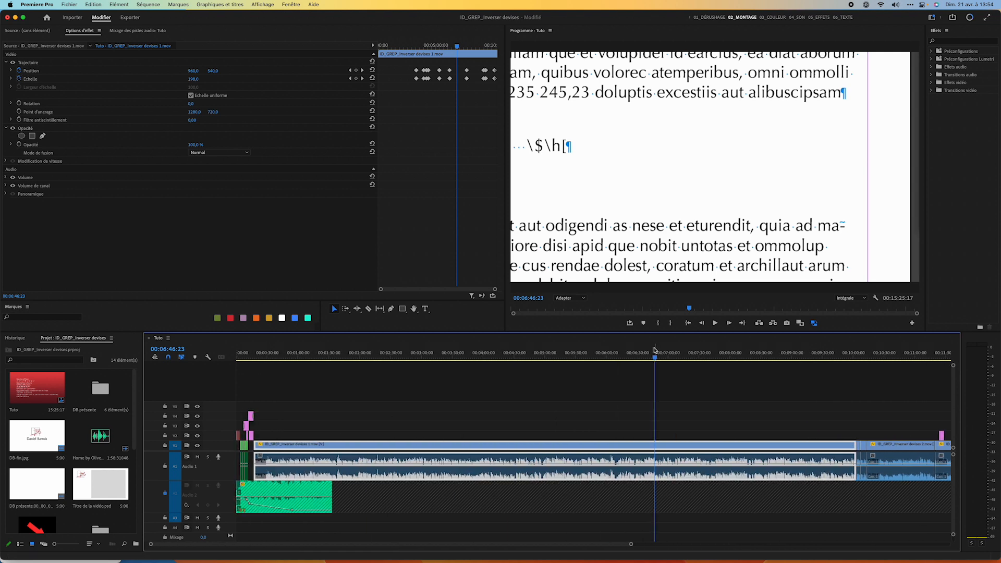
pyautogui.moveTo(652, 359); pyautogui.dragTo(401, 360)
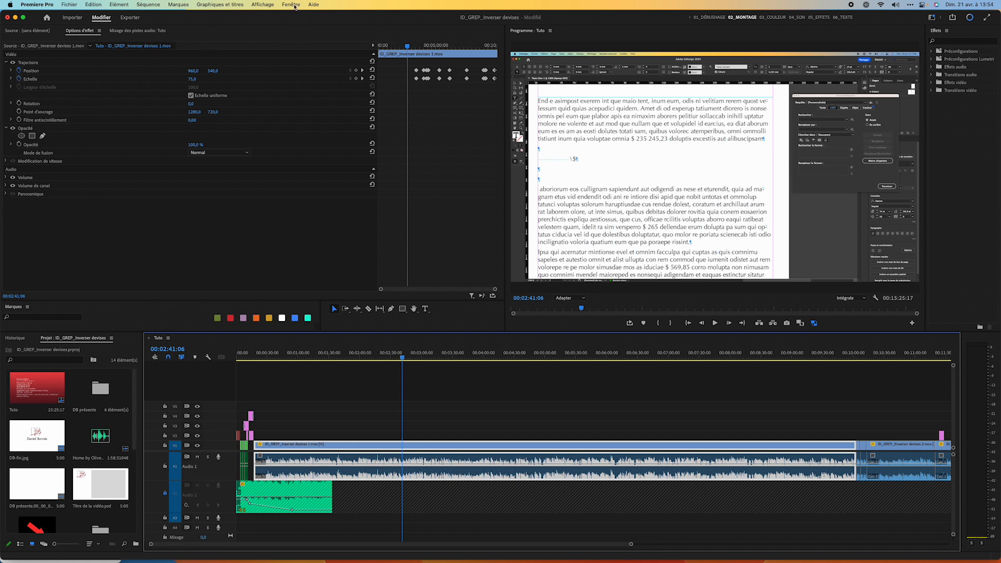
# - Switch to the 06_TEXTE workspace, display the sequence's transcript and look over the transcribed clips in the timeline
pyautogui.click(296, 6)
pyautogui.moveTo(295, 17)
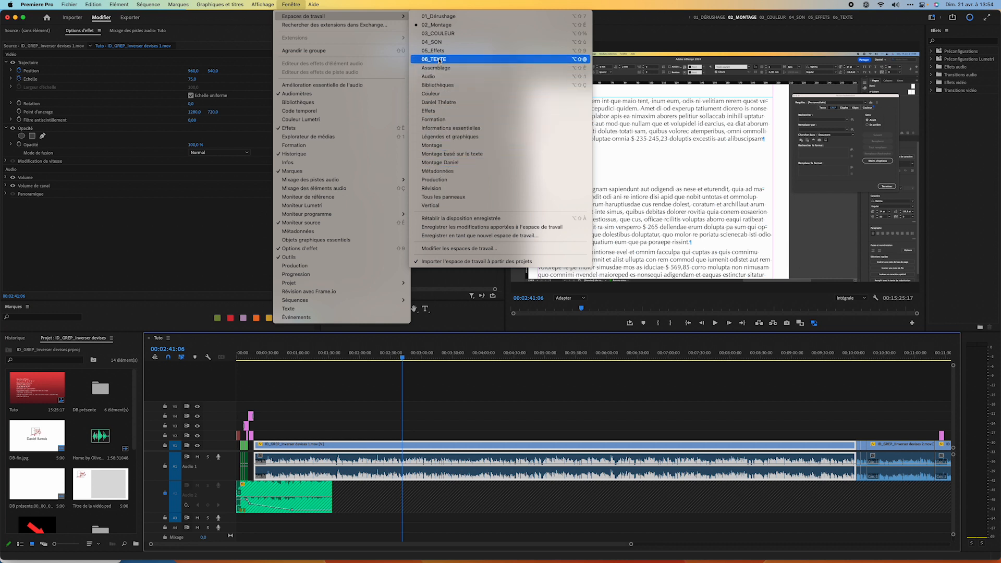
pyautogui.click(441, 60)
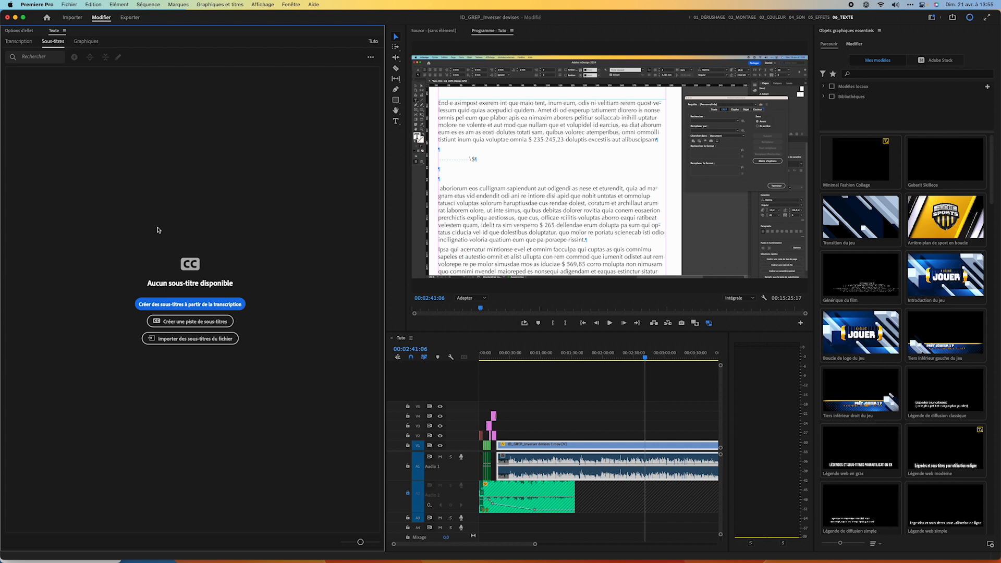
pyautogui.click(19, 42)
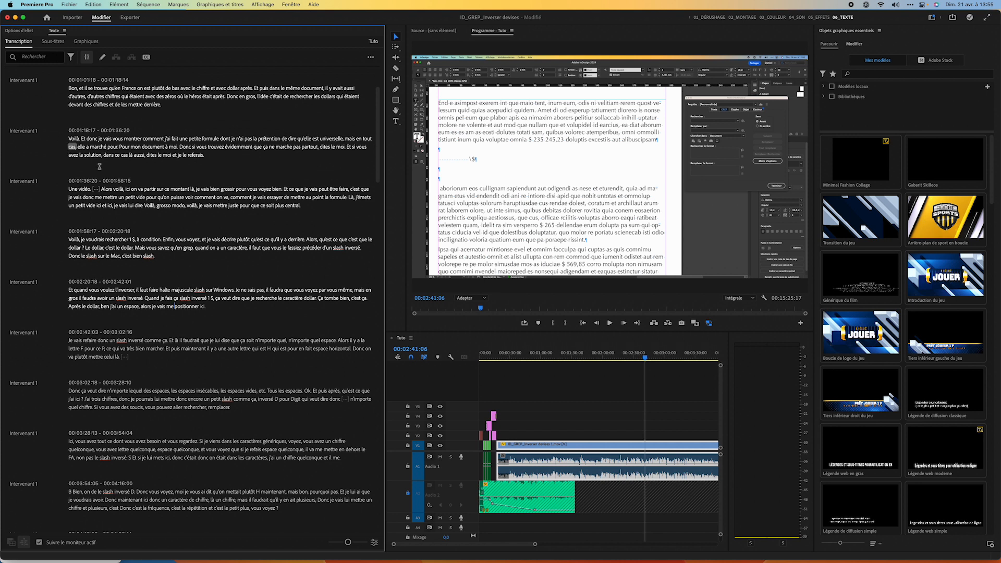
pyautogui.moveTo(509, 545); pyautogui.dragTo(578, 544)
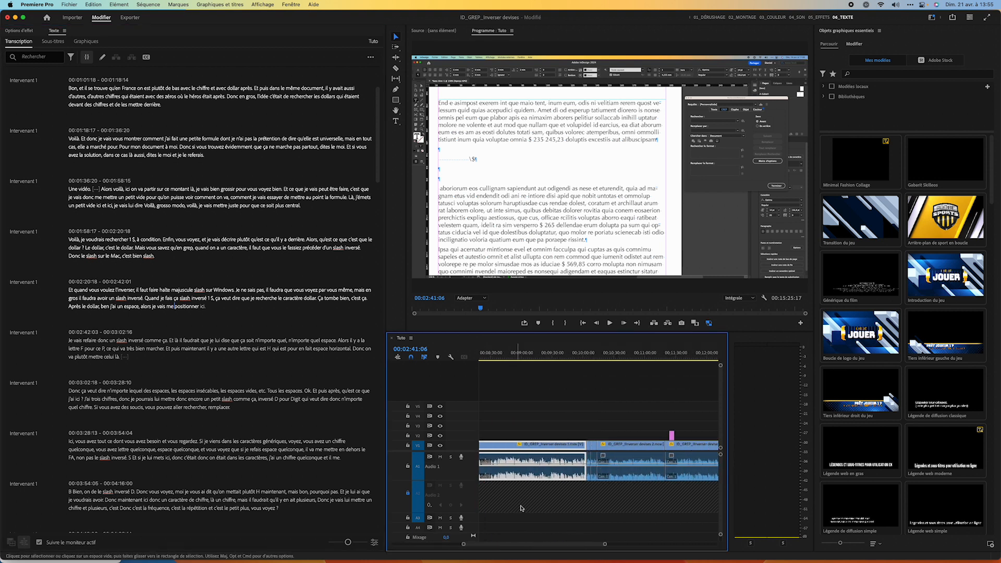
pyautogui.moveTo(525, 547); pyautogui.dragTo(454, 549)
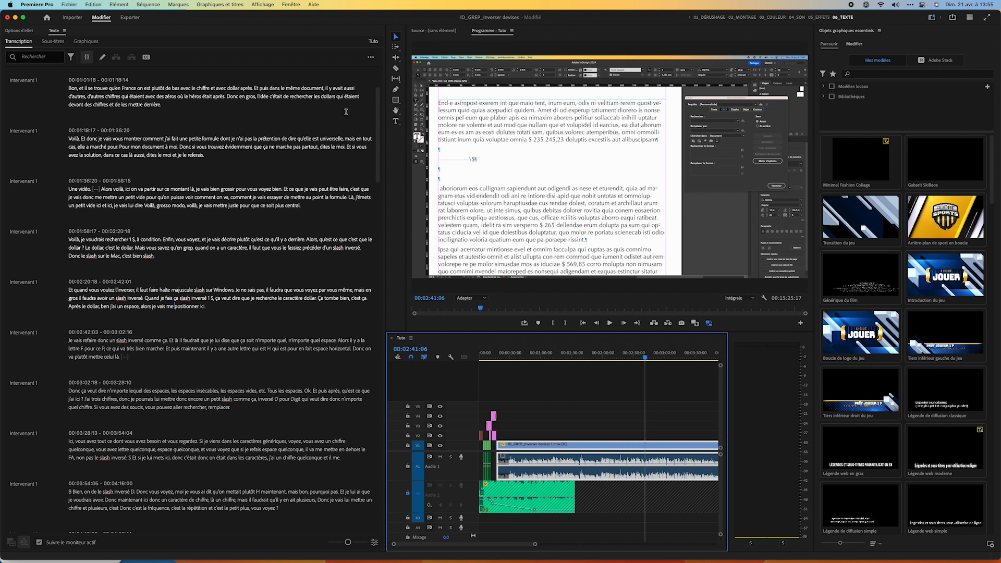
# - In the first transcript paragraph, correct "pixel et vecteur" to the plural "pixels et vecteurs"
pyautogui.scroll(4, 379, 112)
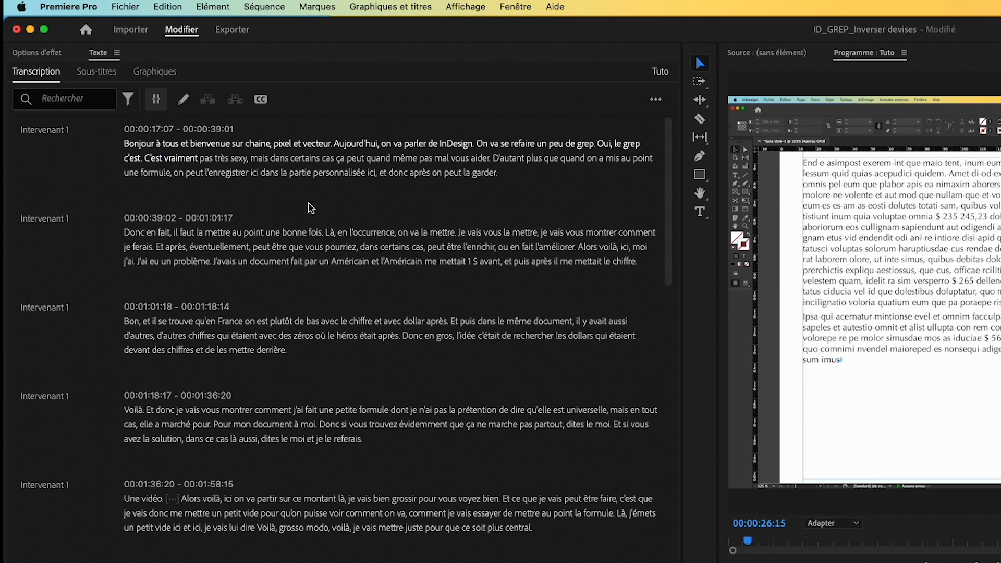
pyautogui.click(284, 144)
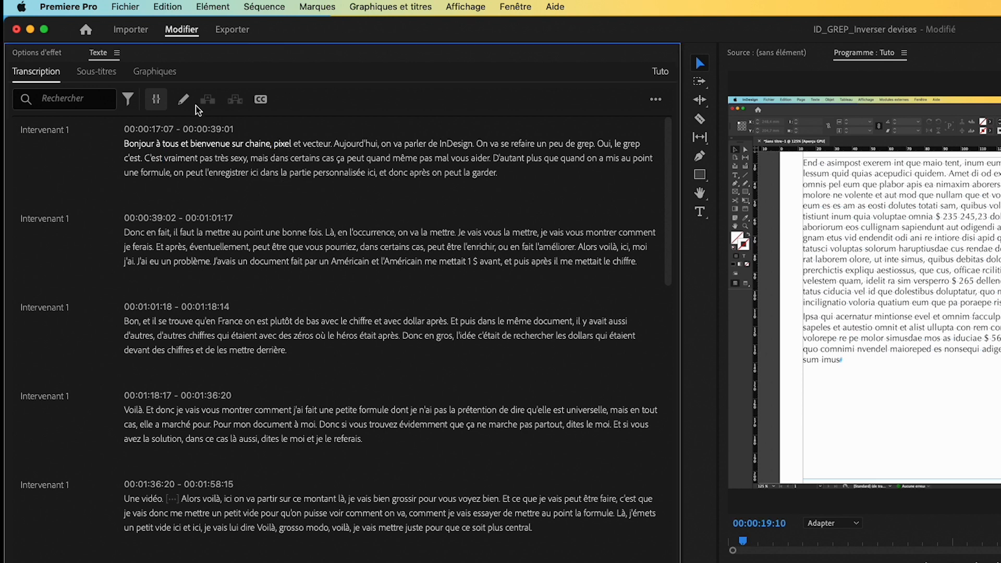
pyautogui.click(185, 102)
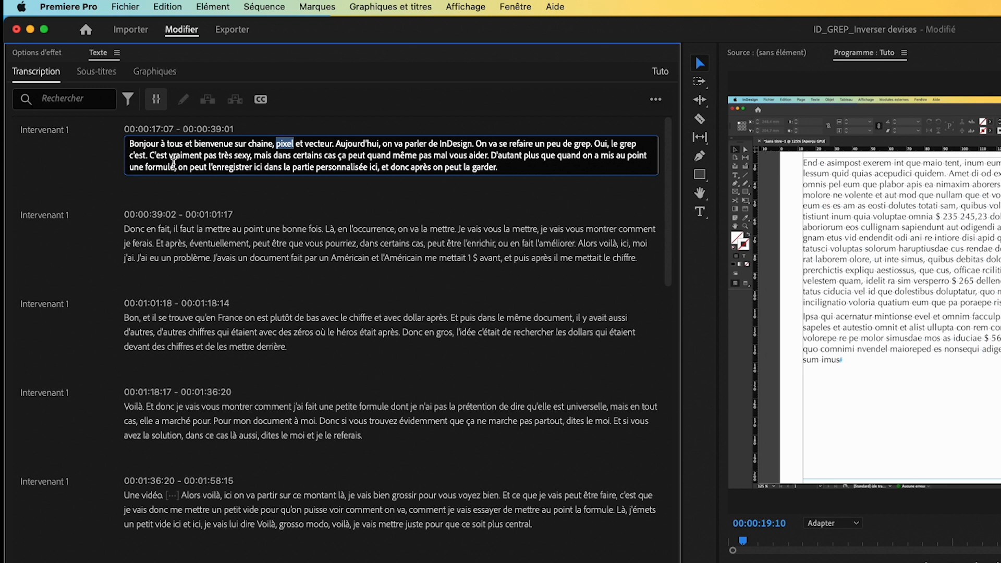
pyautogui.click(293, 146)
pyautogui.write('s ')
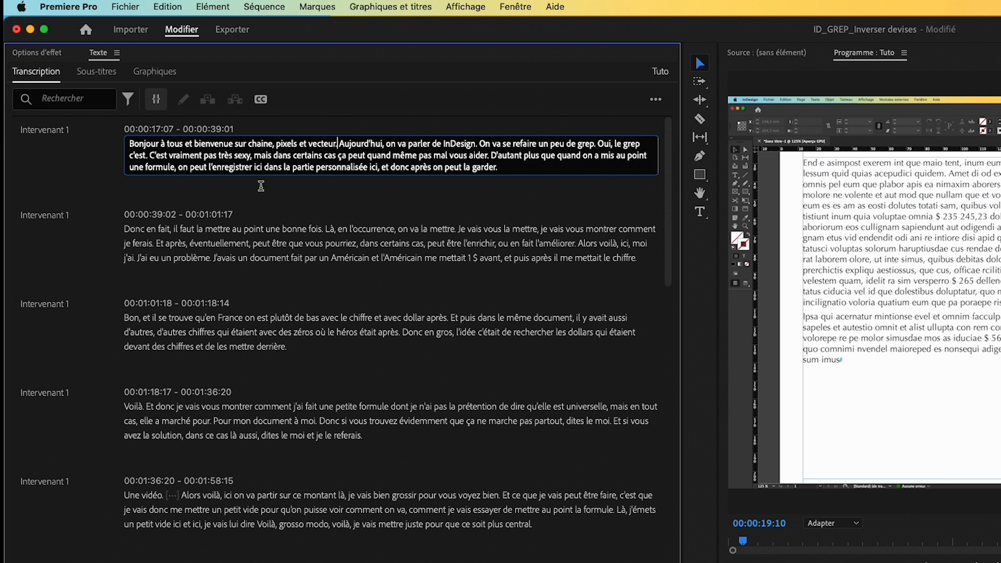
pyautogui.write('s')
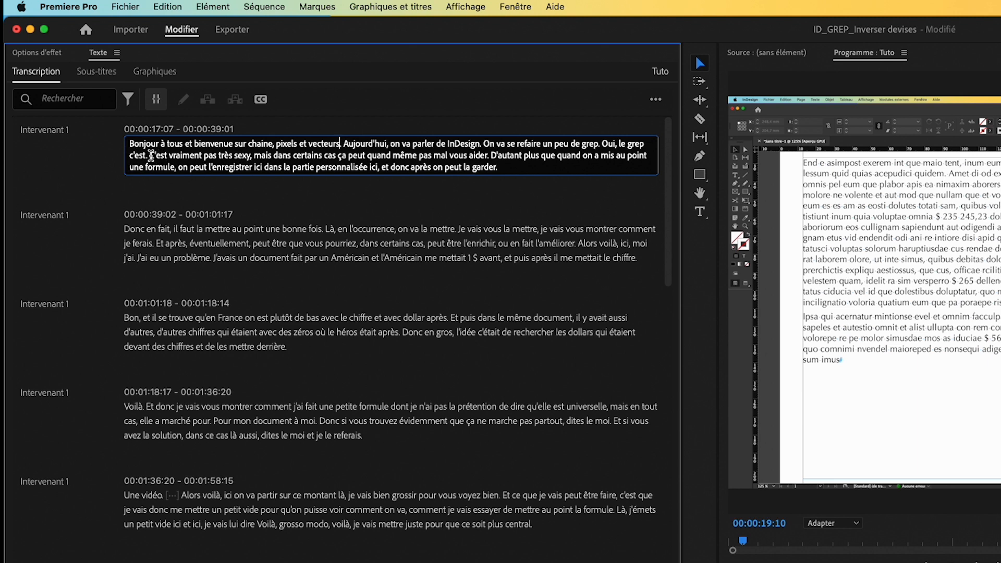
# - In the same paragraph, delete the repeated "C'est" and change the remaining "c'est" to "ce n'est"
pyautogui.moveTo(169, 155); pyautogui.dragTo(149, 155)
pyautogui.press('BackSpace')
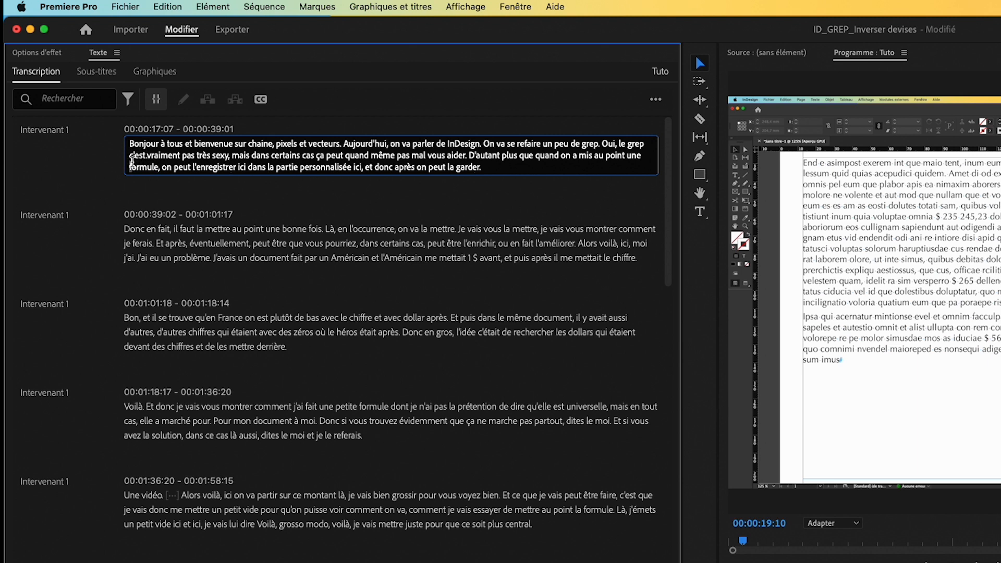
pyautogui.write('e n')
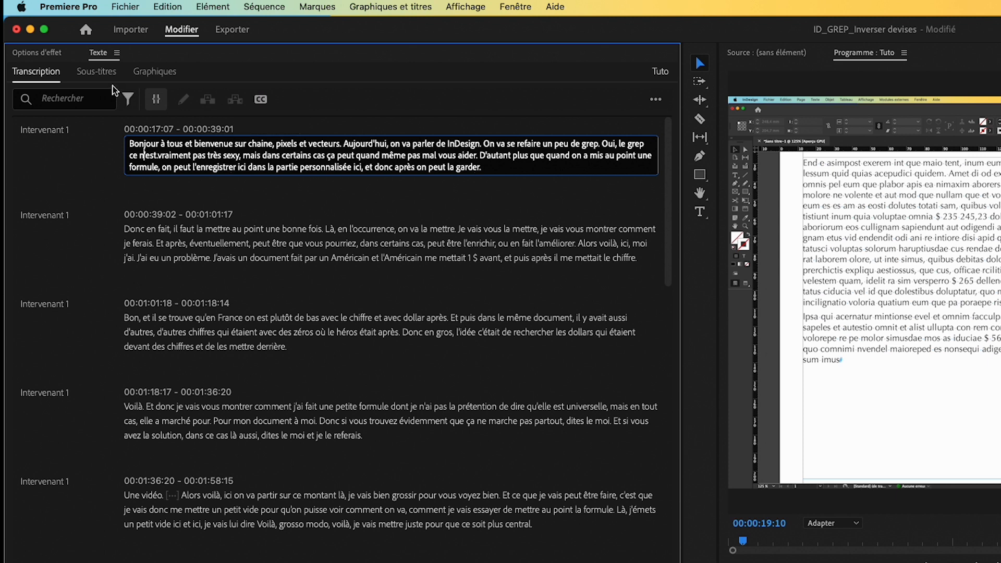
# - Create captions from the transcript using the Sous-titre par défaut preset, a maximum length of 56 characters and double lines
pyautogui.click(102, 76)
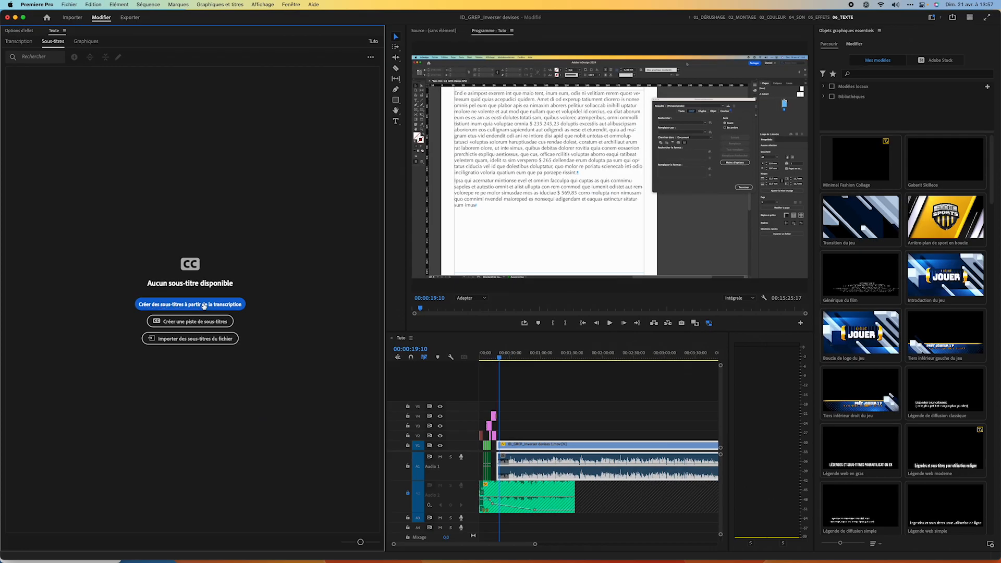
pyautogui.click(205, 305)
pyautogui.moveTo(519, 253); pyautogui.dragTo(481, 181)
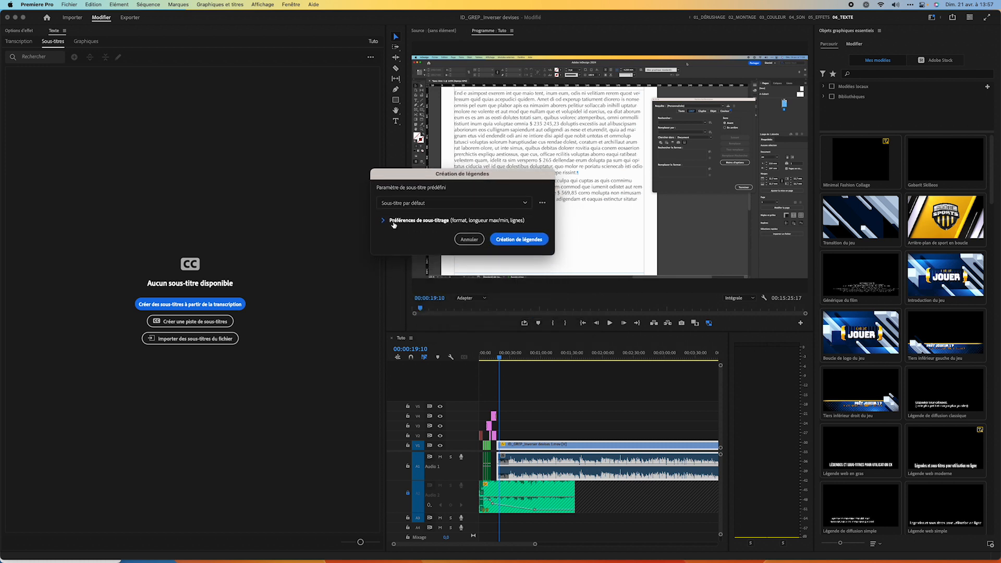
pyautogui.click(451, 203)
pyautogui.click(452, 203)
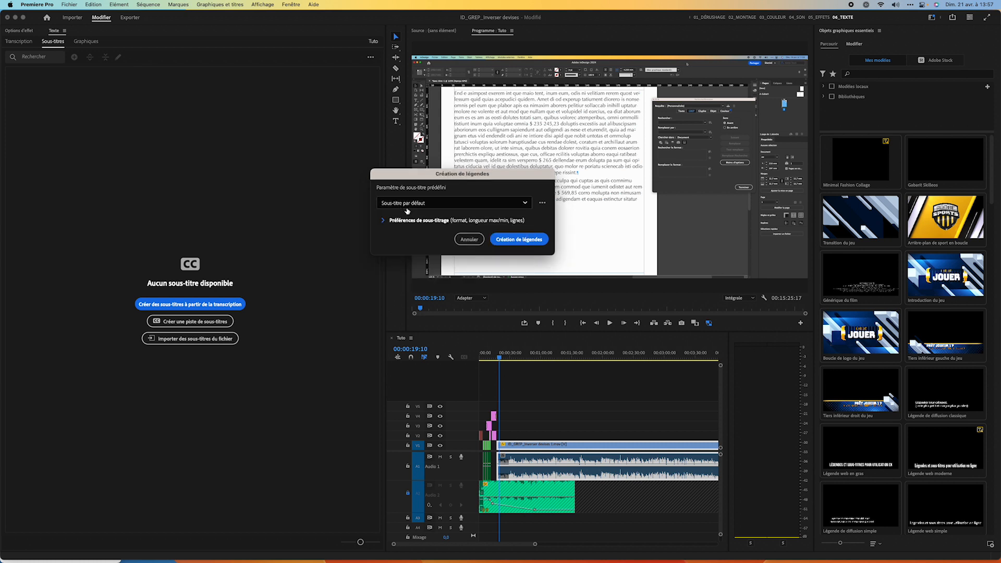
pyautogui.click(384, 222)
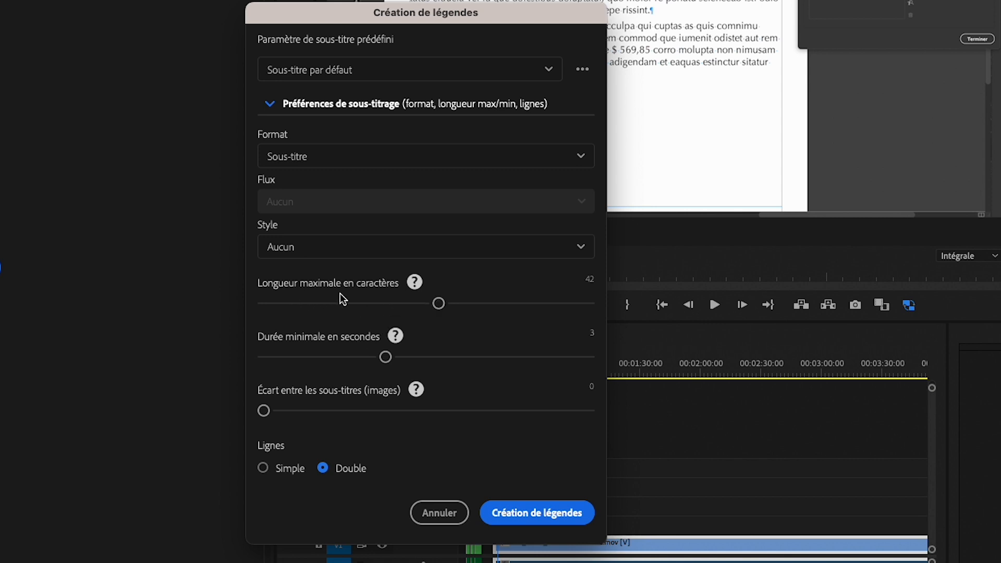
pyautogui.moveTo(439, 303); pyautogui.dragTo(509, 305)
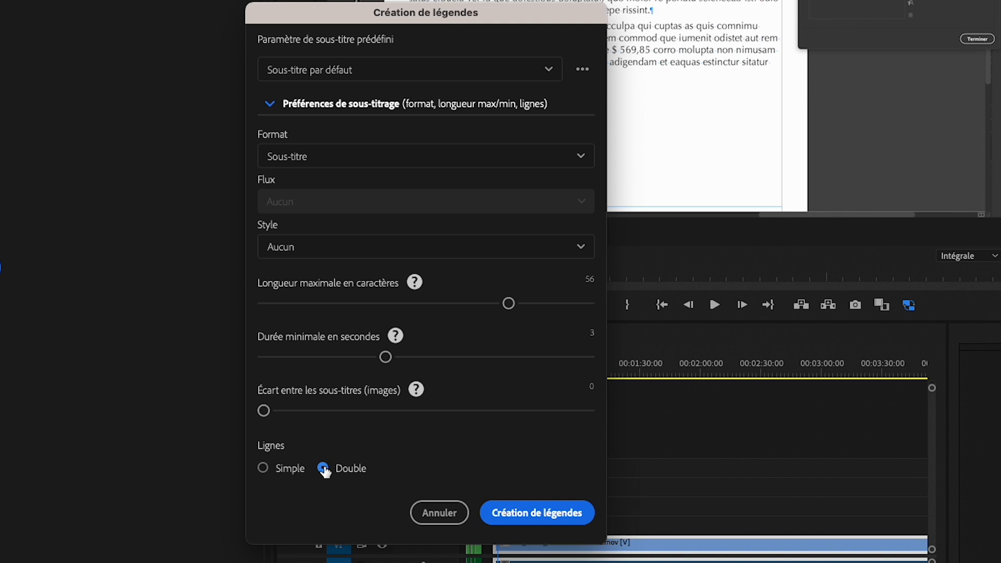
pyautogui.click(564, 513)
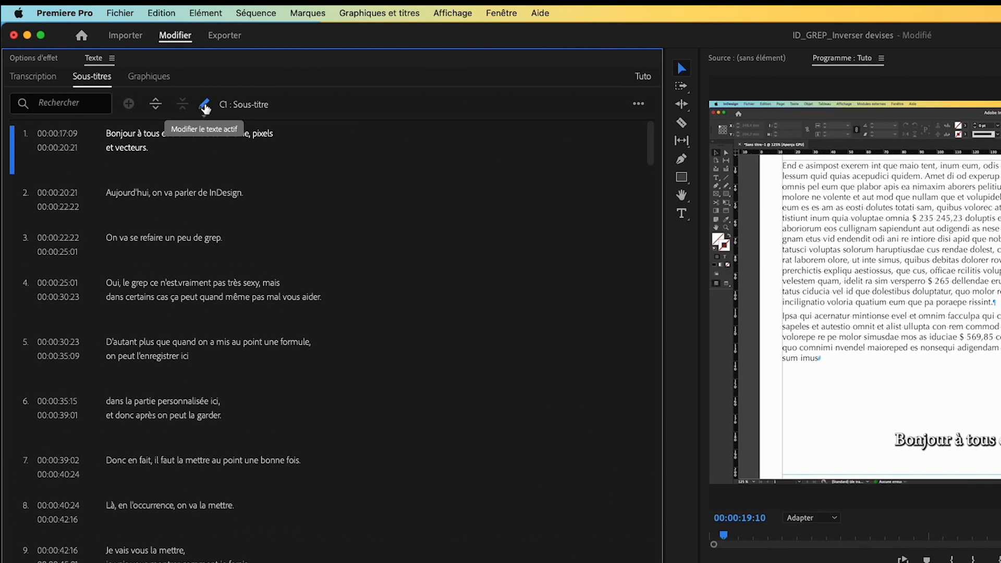
# - In the first caption, insert "ma" before "chaine" so it reads "bienvenue sur ma chaine"
pyautogui.click(117, 68)
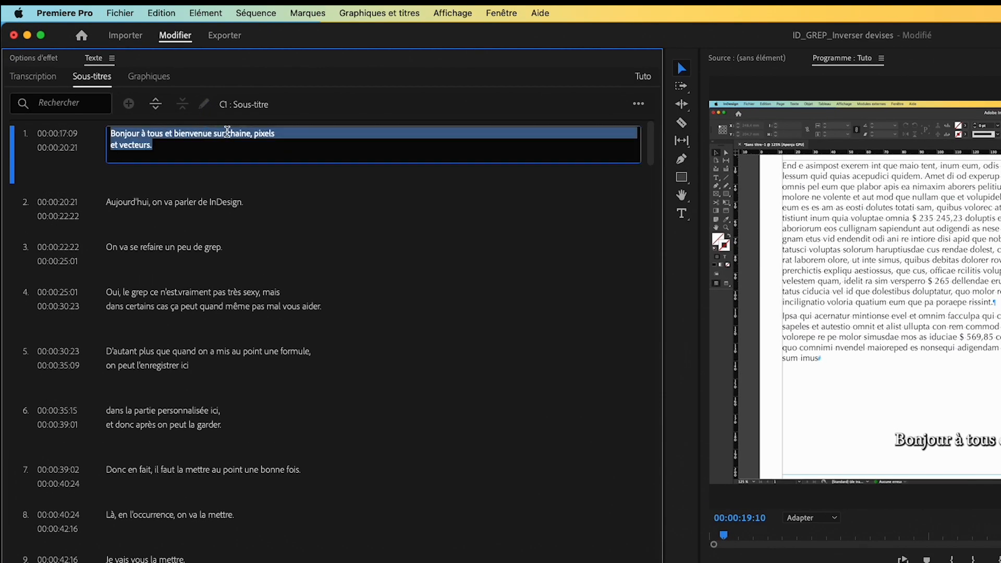
pyautogui.click(226, 133)
pyautogui.write('ma')
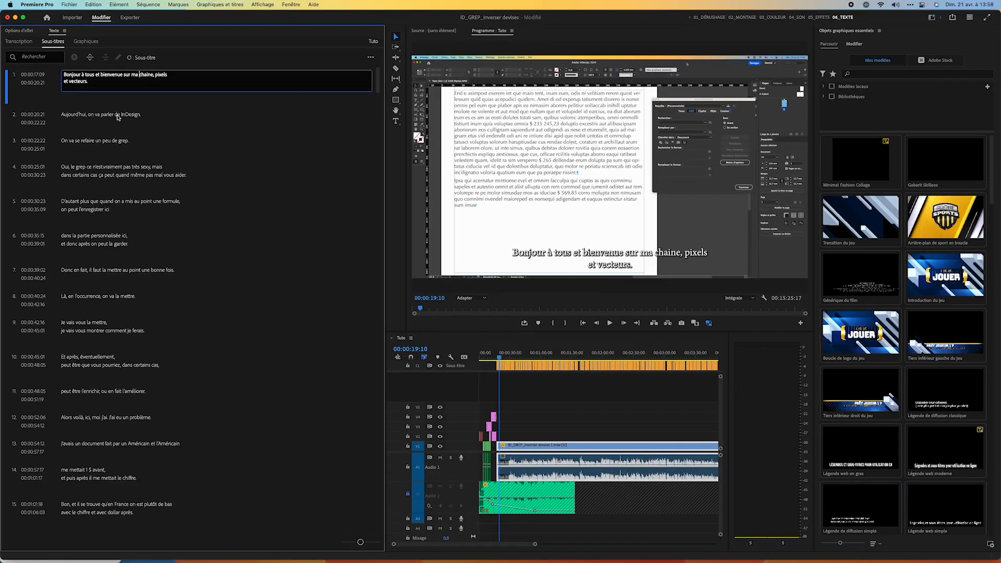
pyautogui.press('Escape')
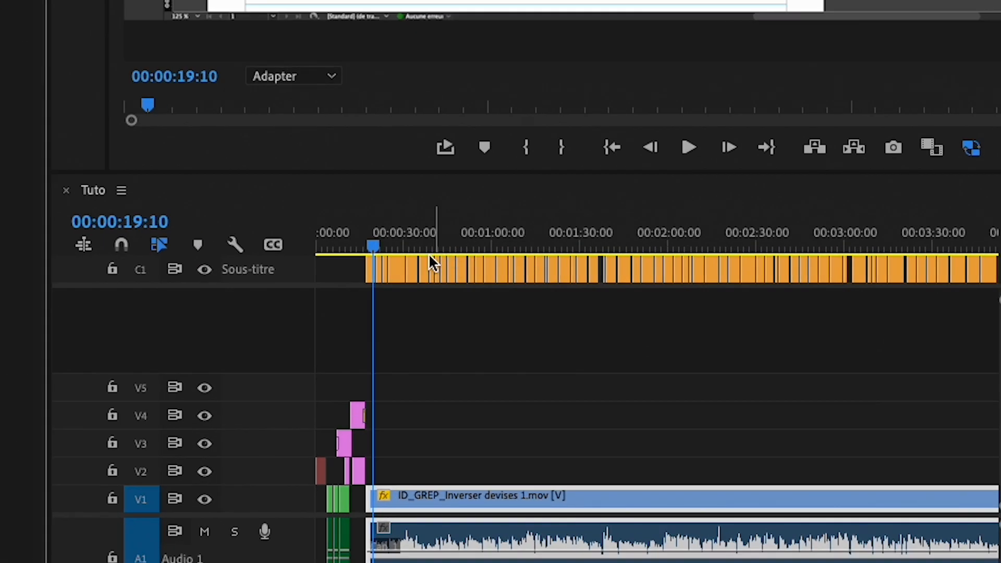
# - Inspect the first caption clips, switch to the 02_MONTAGE workspace and scrub through the captions to 00:00:32:18
pyautogui.moveTo(396, 269)
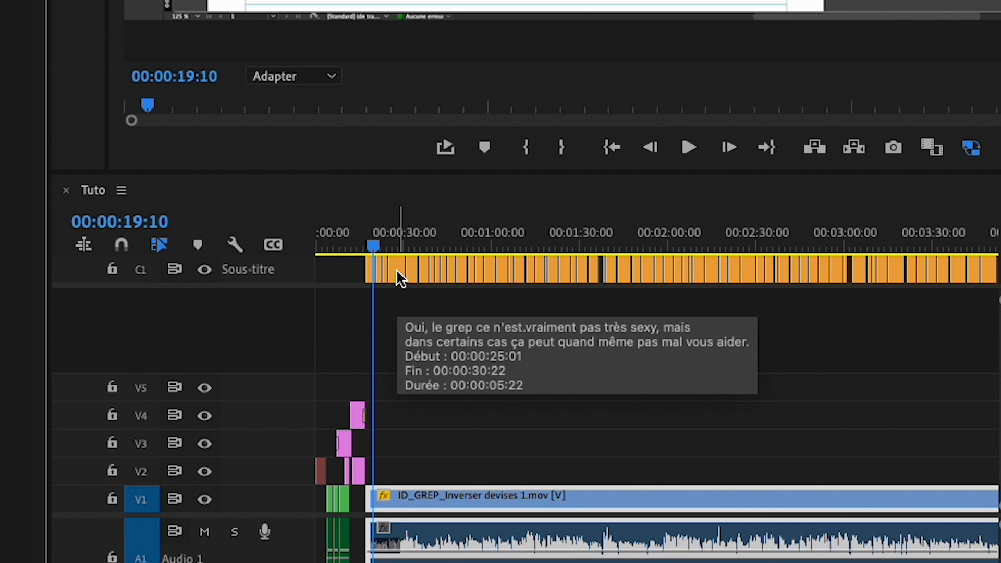
pyautogui.click(368, 270)
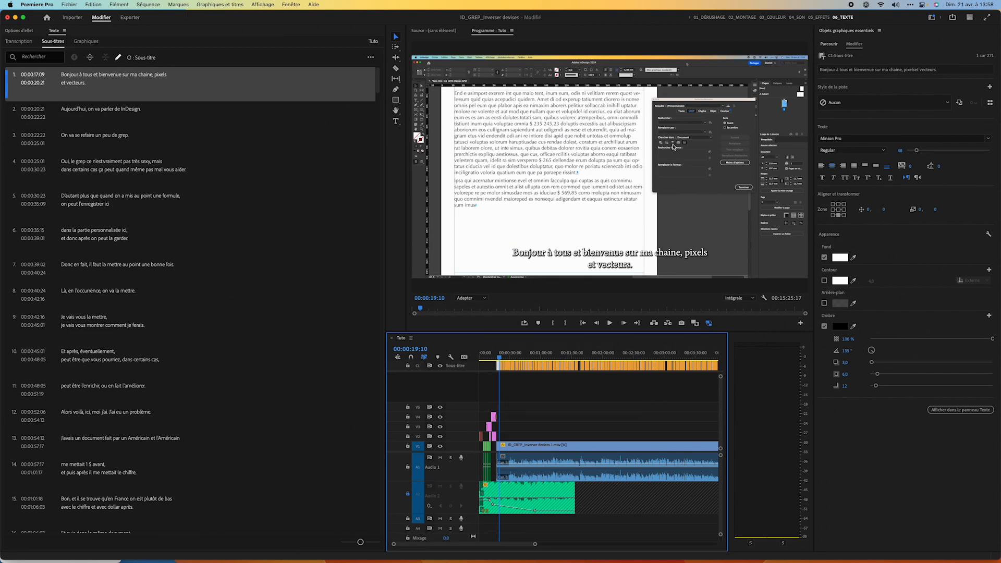
pyautogui.click(745, 17)
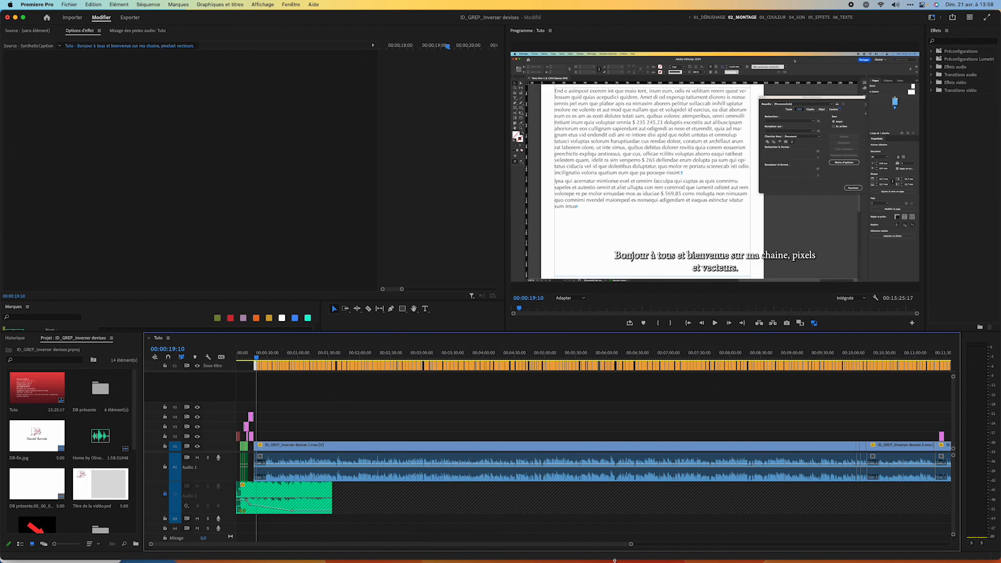
pyautogui.moveTo(630, 545); pyautogui.dragTo(469, 546)
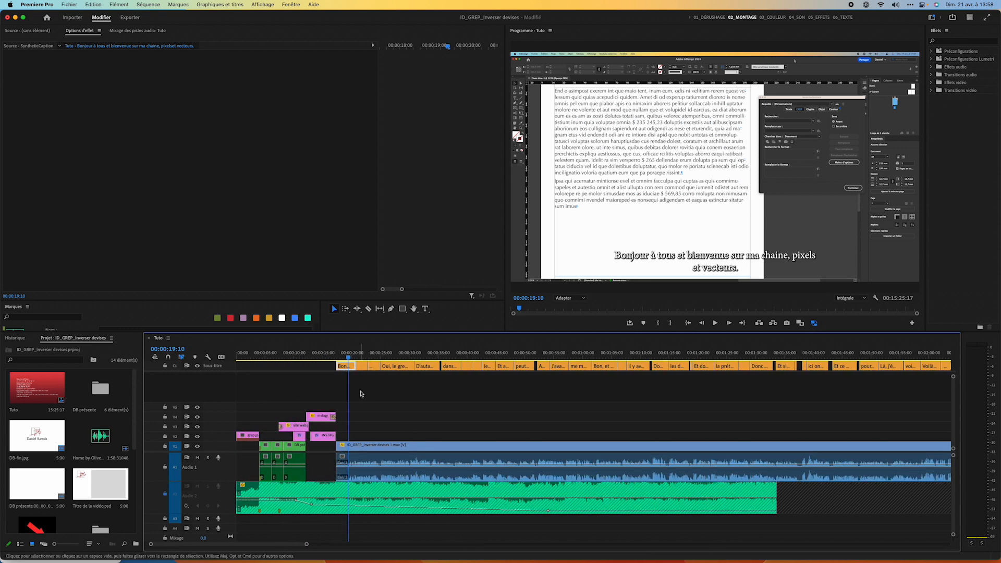
pyautogui.moveTo(348, 359); pyautogui.dragTo(361, 358)
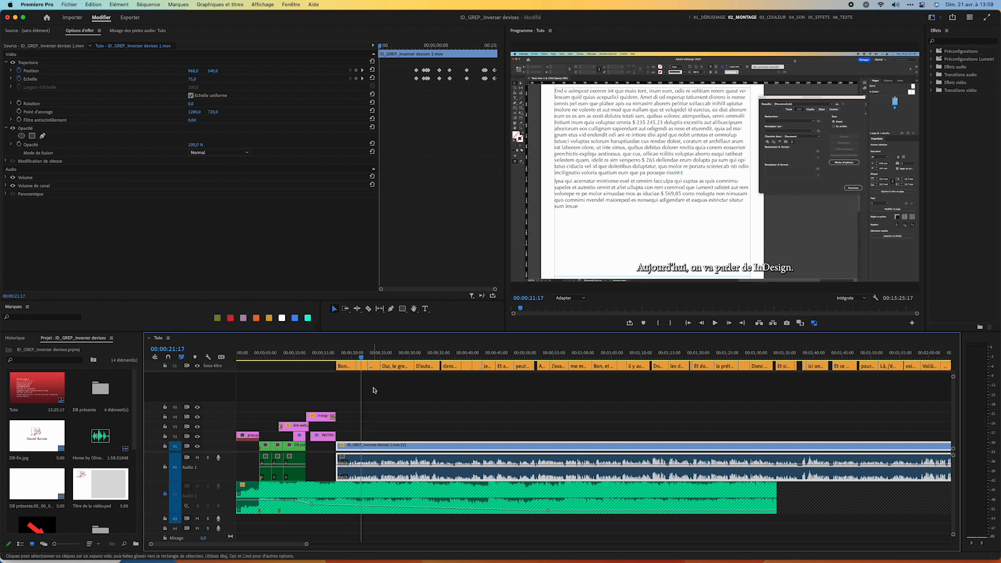
pyautogui.moveTo(360, 357); pyautogui.dragTo(425, 359)
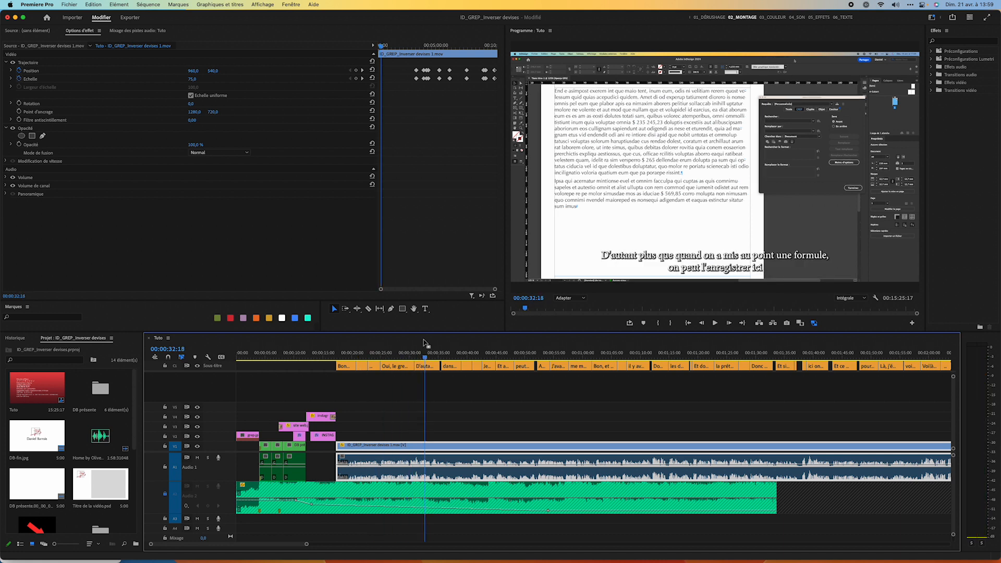
# - Open the properties of the caption beginning "D'autant plus que" and set its font to Helvetica Neue
pyautogui.click(432, 367)
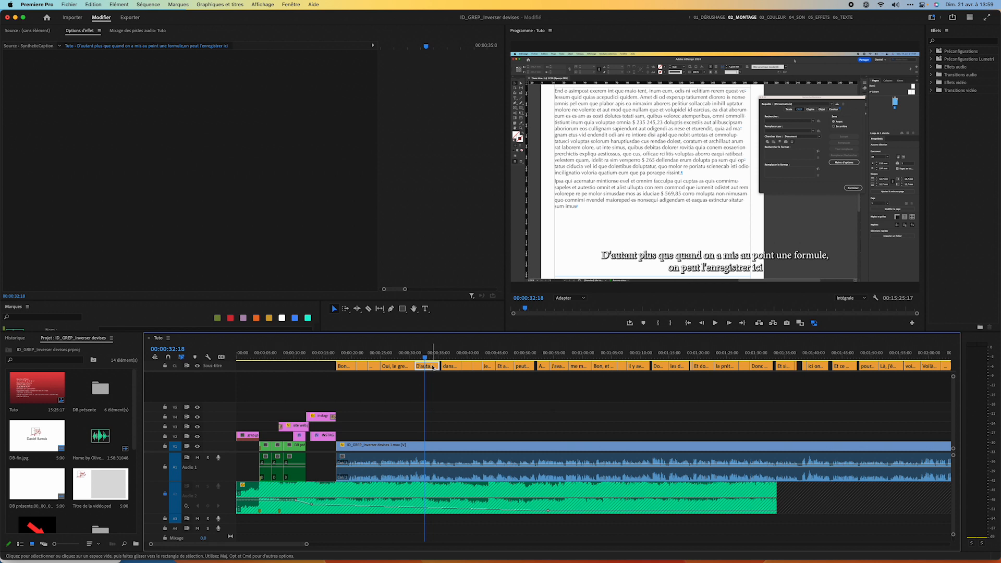
pyautogui.doubleClick(432, 367)
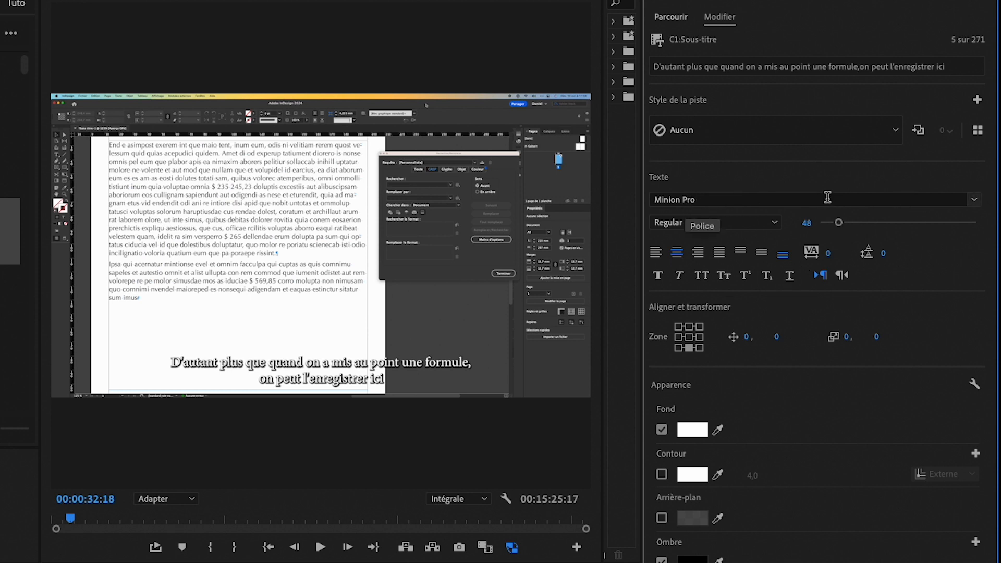
pyautogui.click(975, 200)
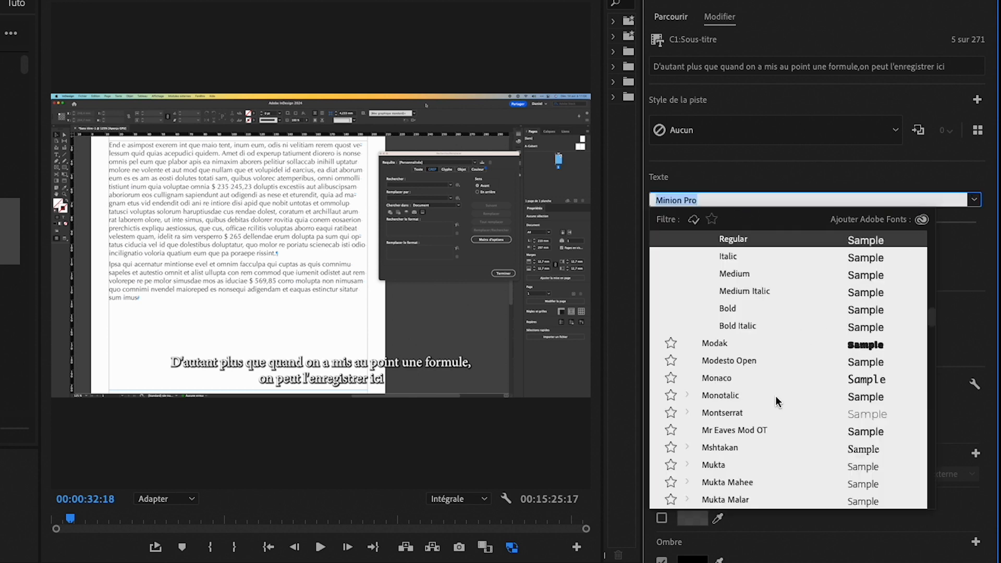
pyautogui.scroll(5, 777, 404)
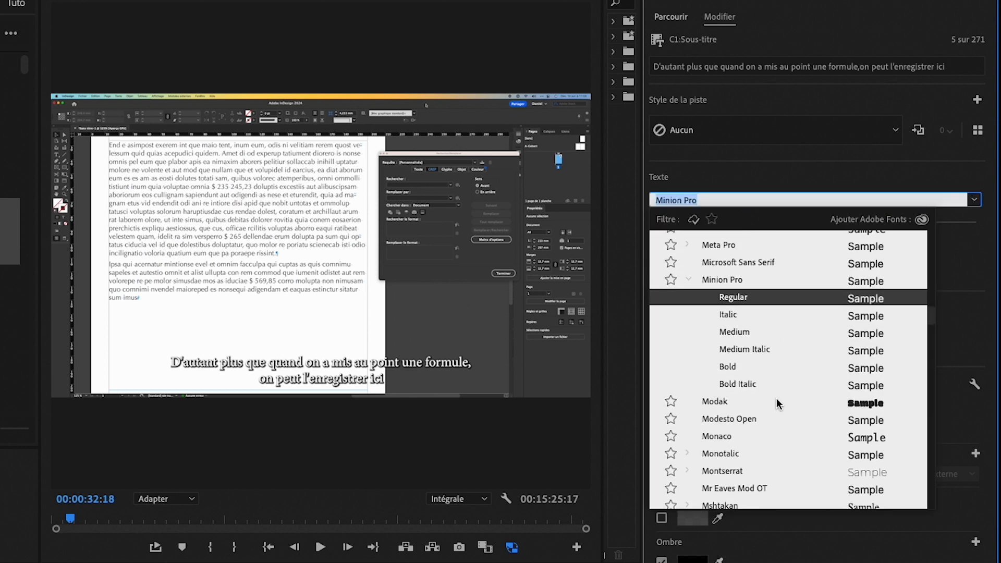
pyautogui.scroll(5, 777, 404)
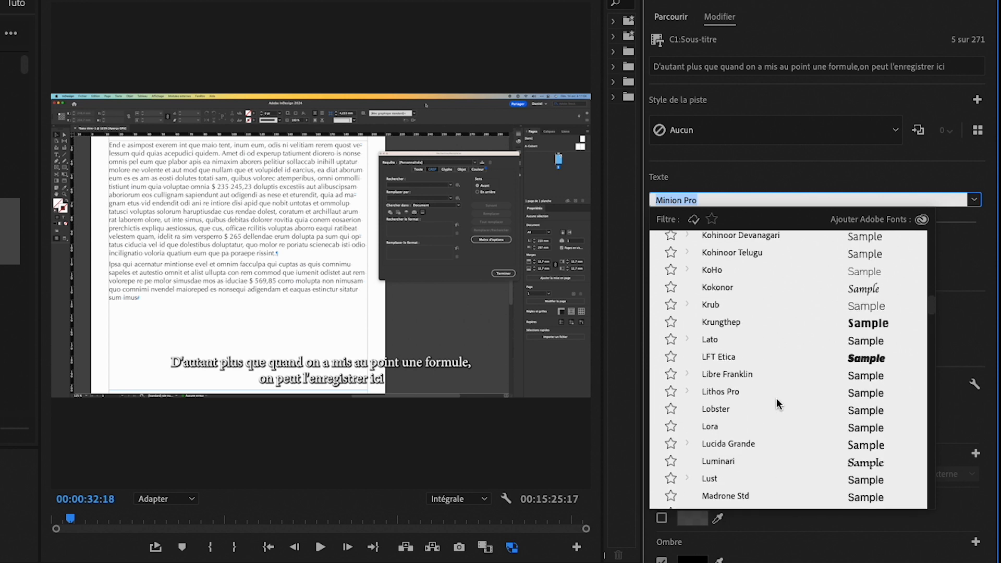
pyautogui.scroll(5, 777, 404)
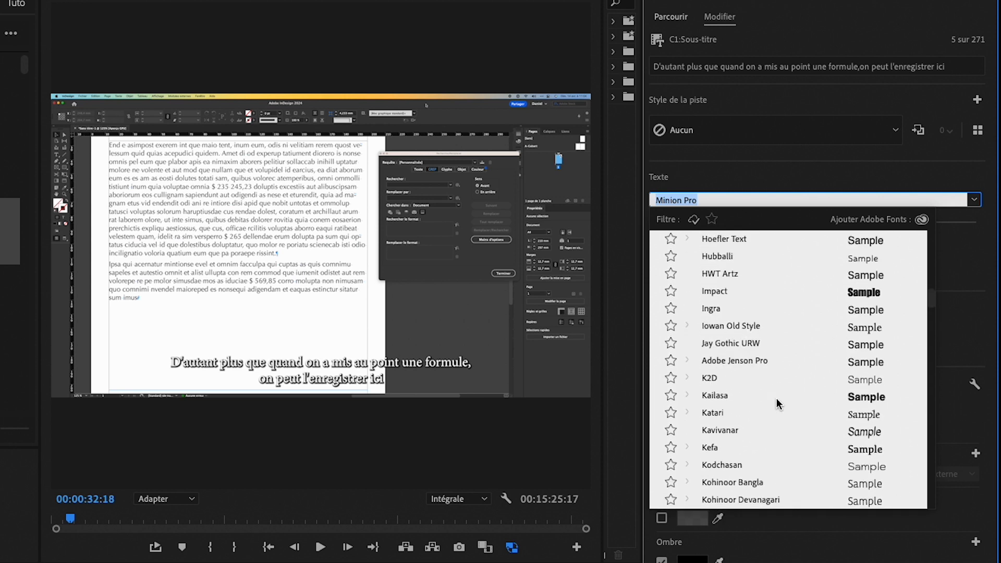
pyautogui.scroll(5, 777, 404)
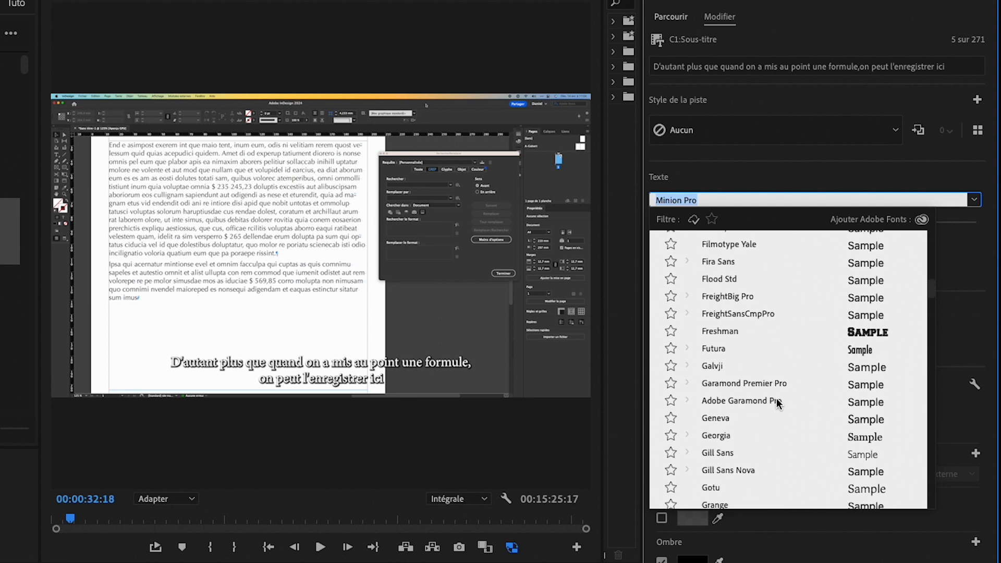
pyautogui.scroll(-1, 777, 404)
pyautogui.scroll(-1, 777, 404)
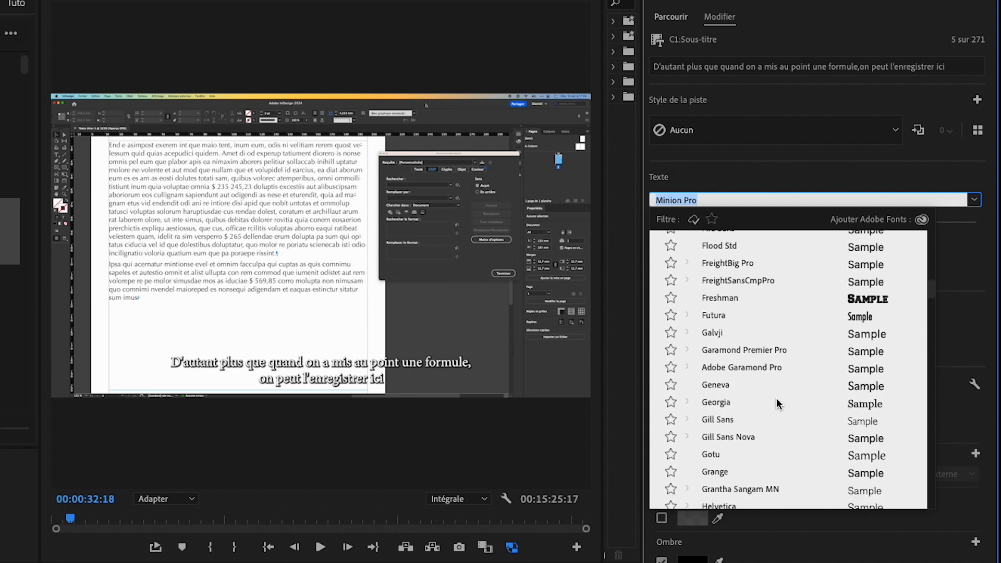
pyautogui.scroll(-6, 784, 389)
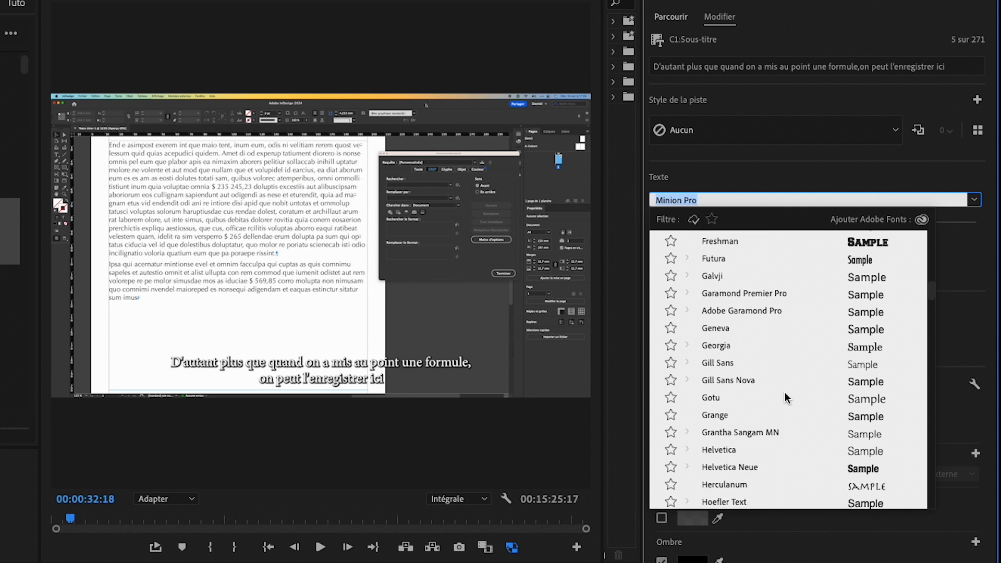
pyautogui.click(771, 415)
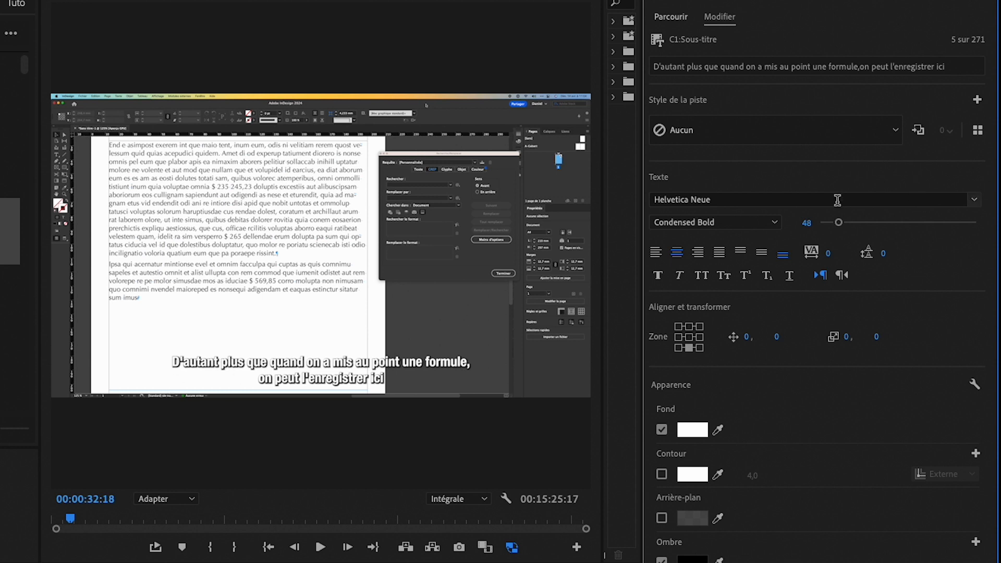
# - Set the caption's font style to Condensed Black, its size to 59 and its tracking to 19
pyautogui.click(719, 223)
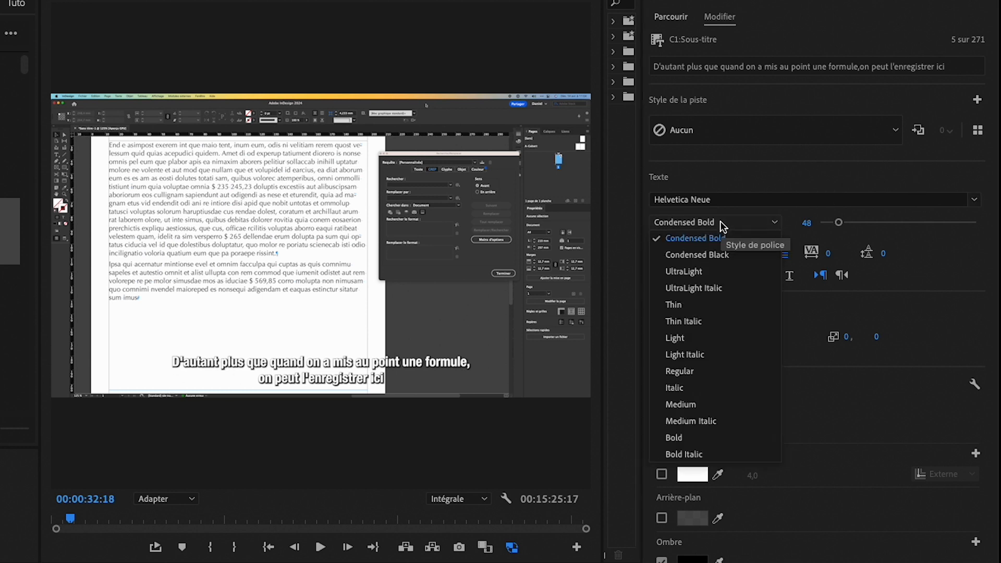
pyautogui.click(709, 252)
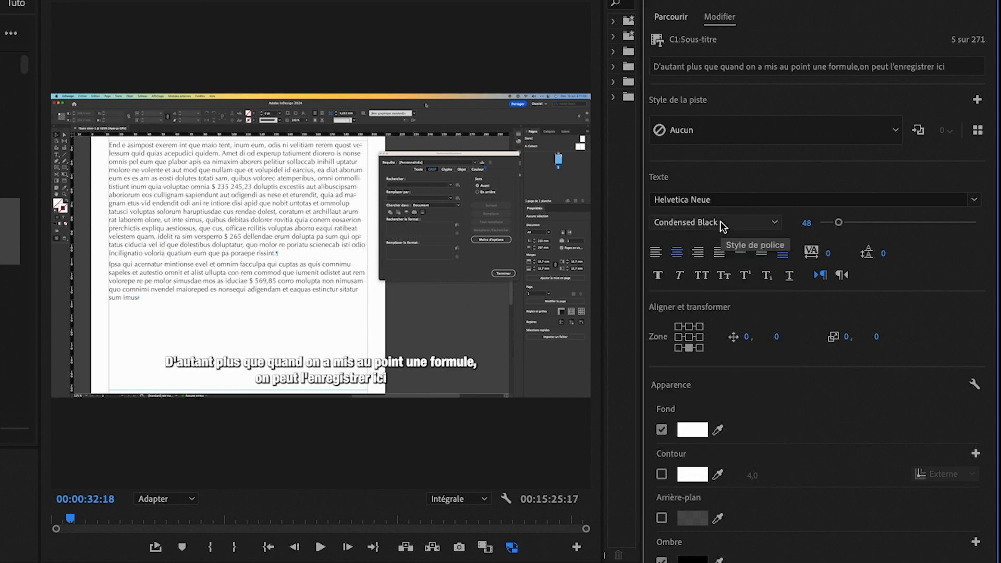
pyautogui.moveTo(838, 222); pyautogui.dragTo(843, 224)
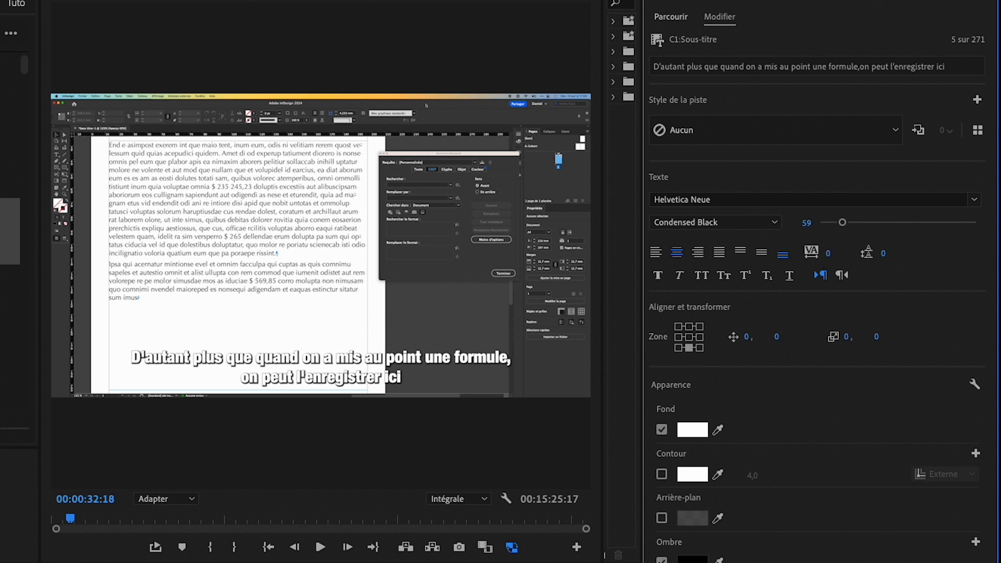
pyautogui.moveTo(828, 253); pyautogui.dragTo(852, 253)
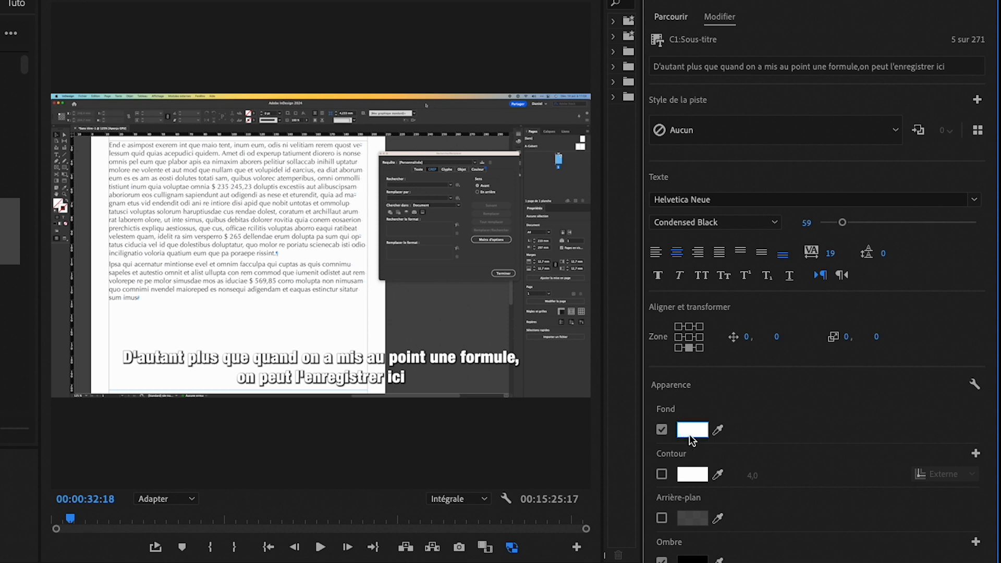
# - Change the caption's fill to bright yellow with a 58° hue, and set its shadow blur to 23 with a slightly larger distance
pyautogui.click(692, 430)
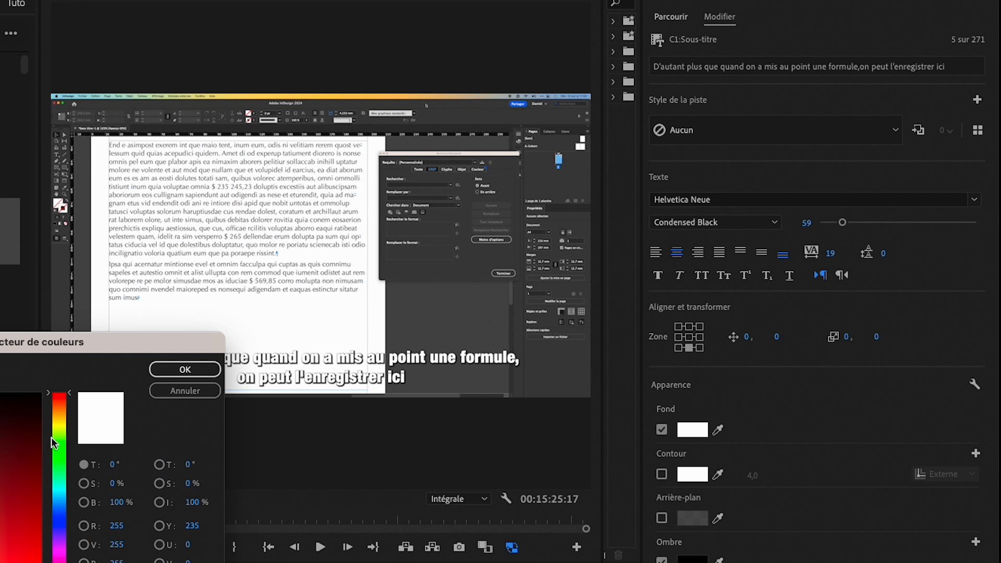
pyautogui.moveTo(59, 428); pyautogui.dragTo(61, 425)
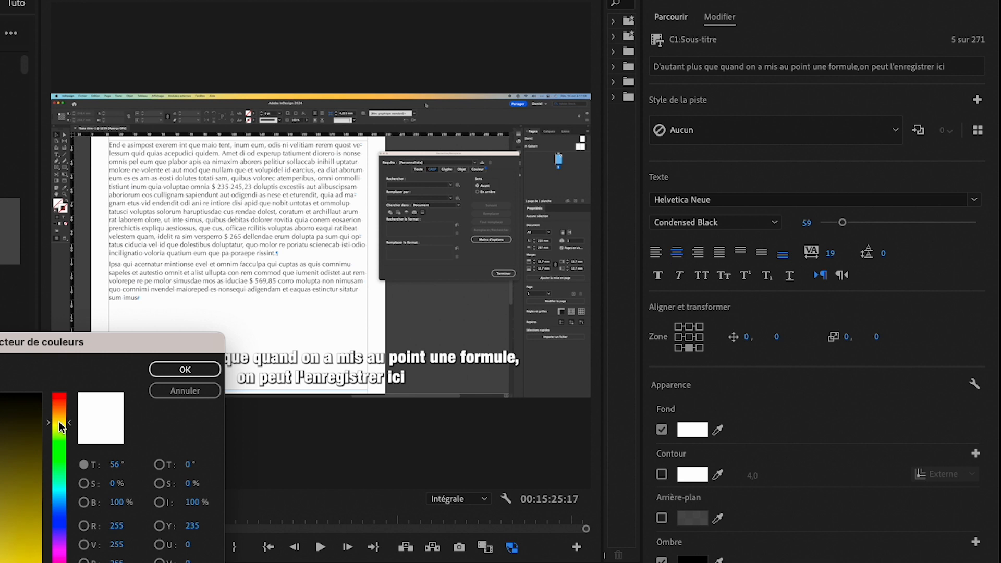
pyautogui.click(40, 561)
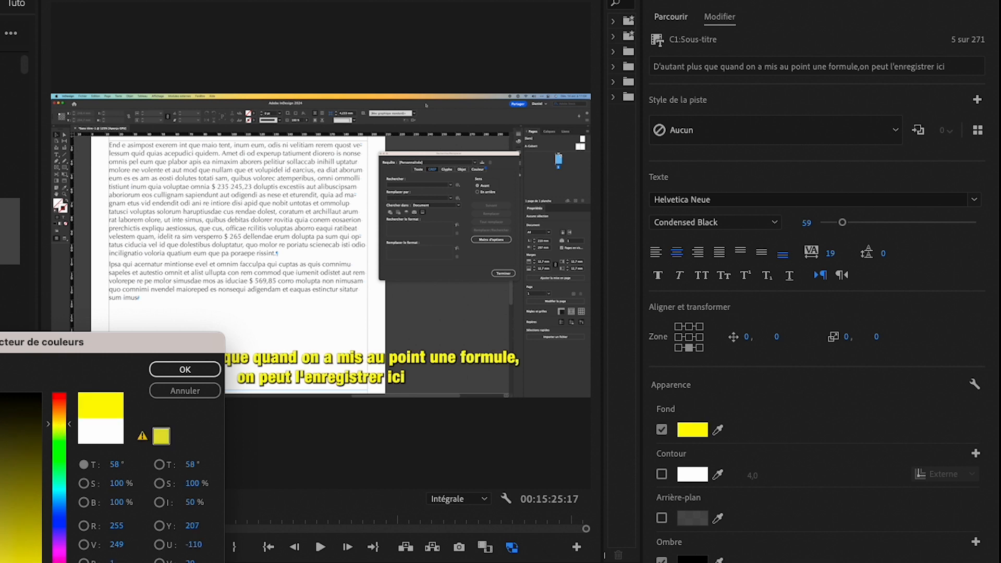
pyautogui.click(175, 372)
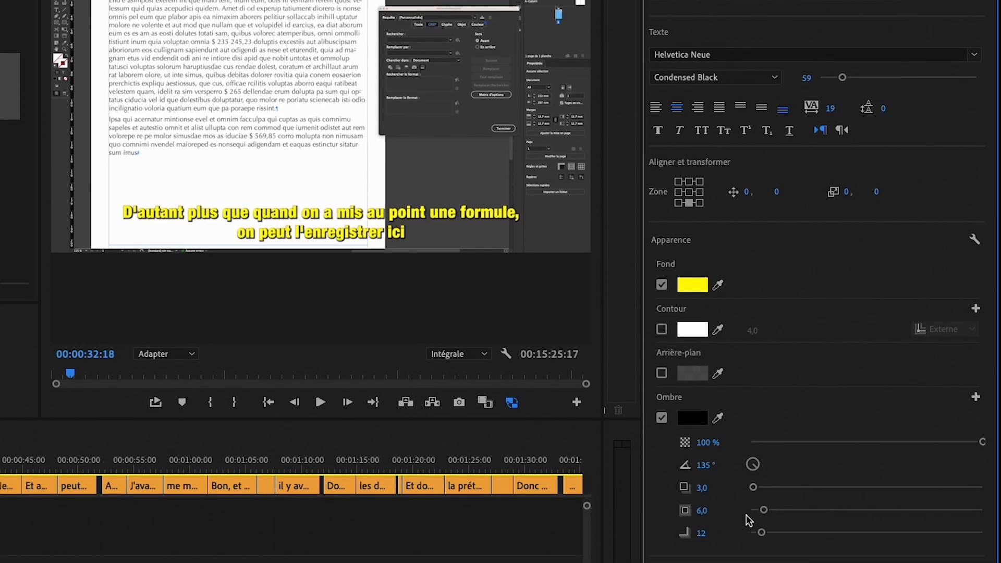
pyautogui.moveTo(763, 534); pyautogui.dragTo(770, 529)
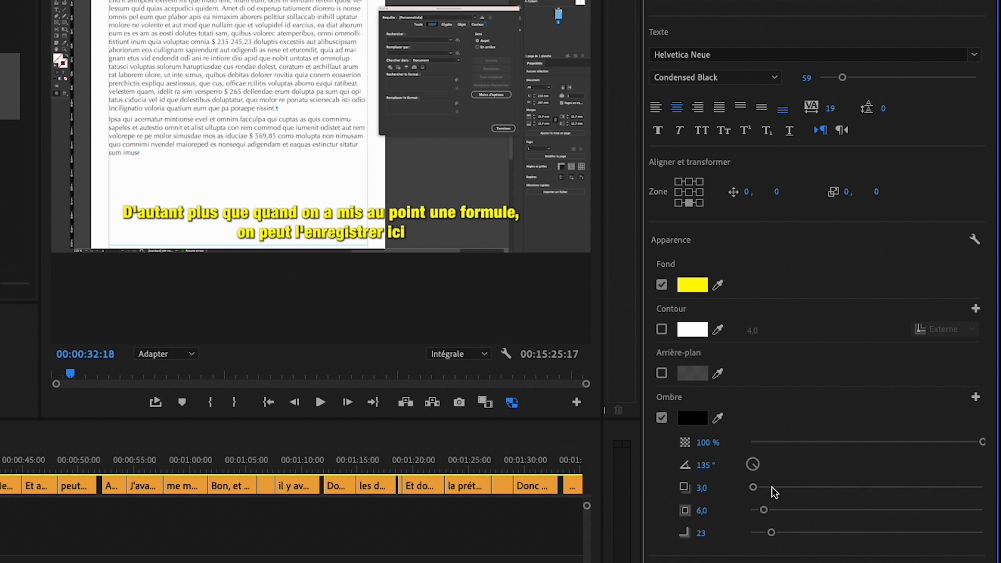
pyautogui.moveTo(753, 488); pyautogui.dragTo(759, 488)
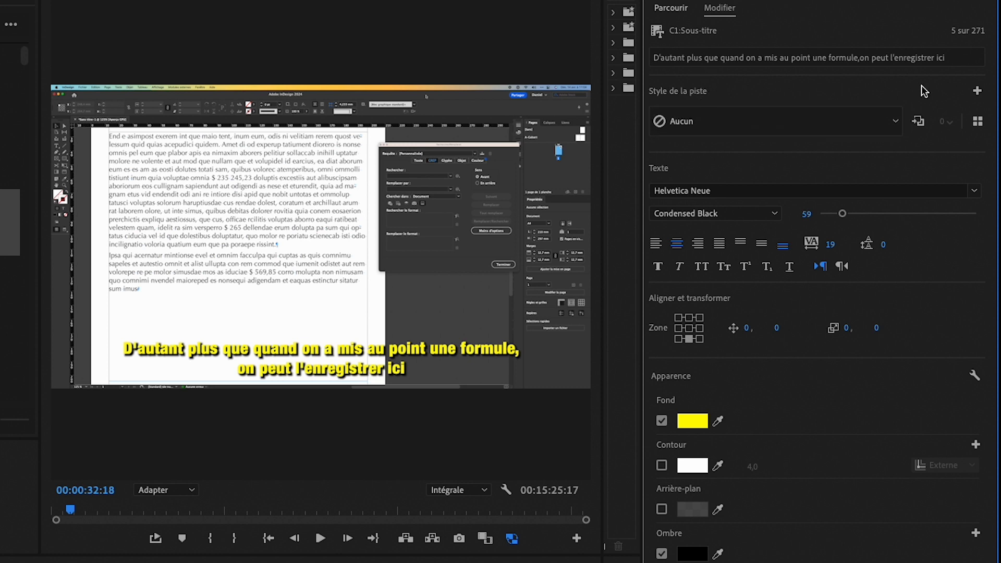
# - Save the caption's look as a track style named "Helvetica jaune" in the project and local styles, and preview captions up to 00:00:46:22
pyautogui.click(978, 92)
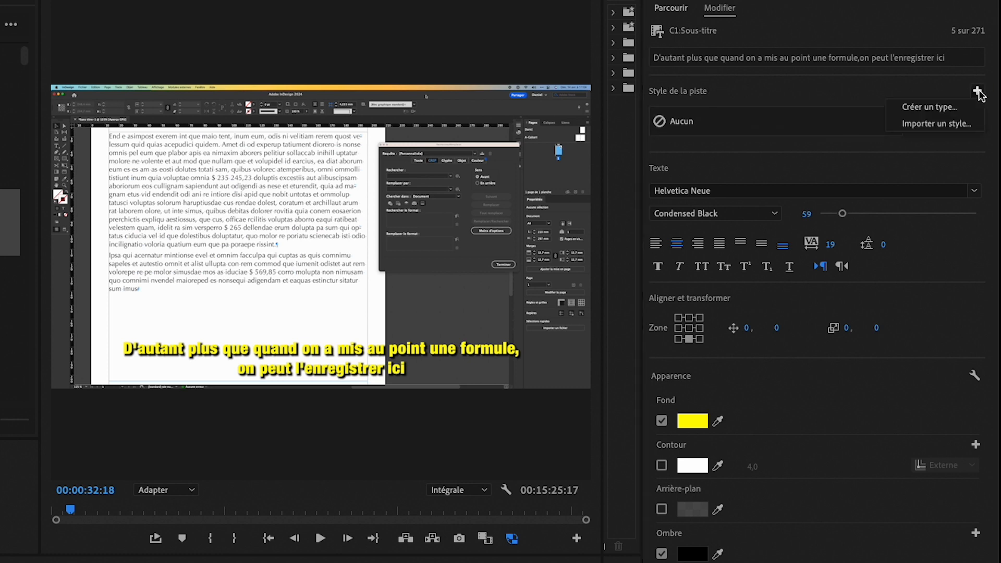
pyautogui.click(929, 108)
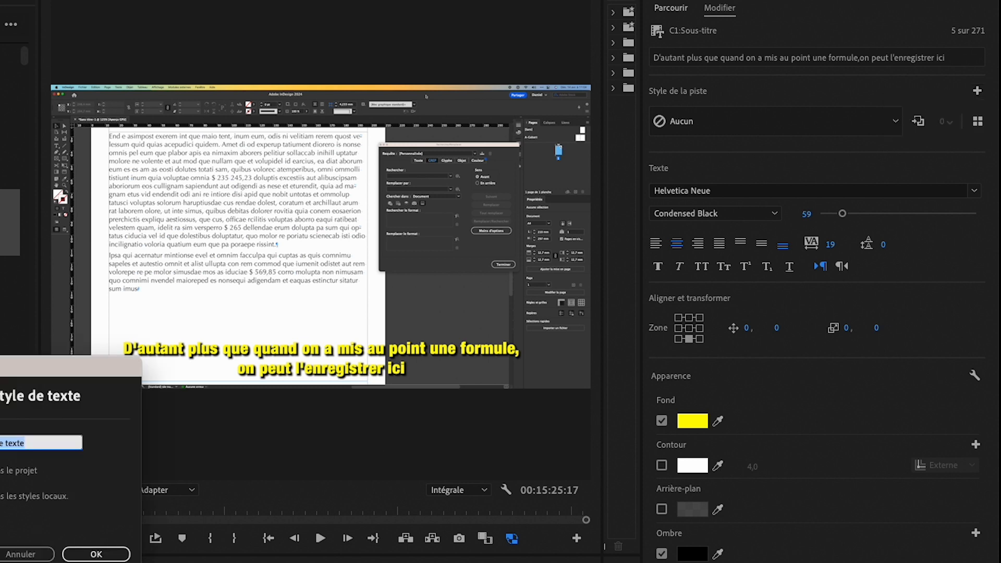
pyautogui.write('H')
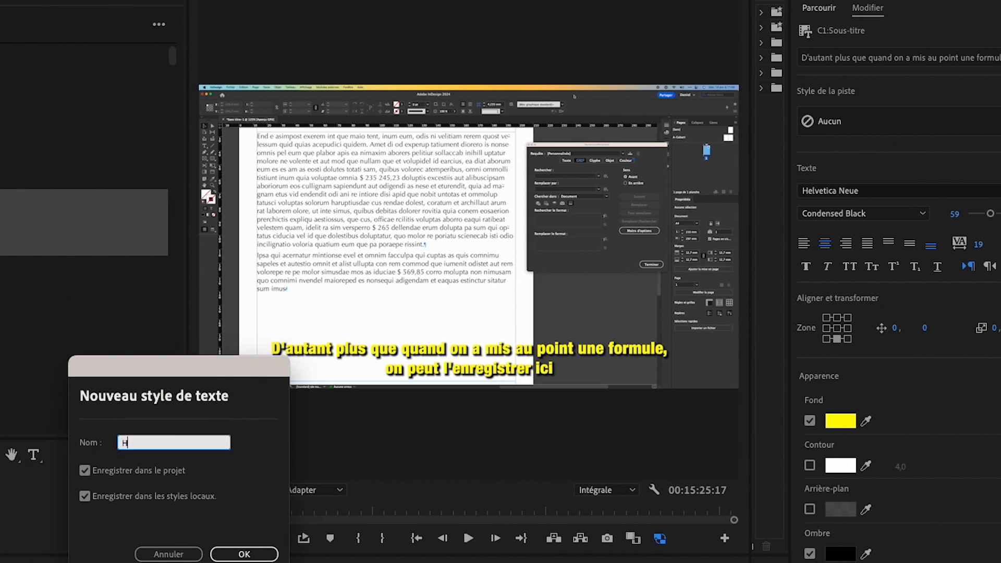
pyautogui.write('elvetica jaune')
pyautogui.click(247, 554)
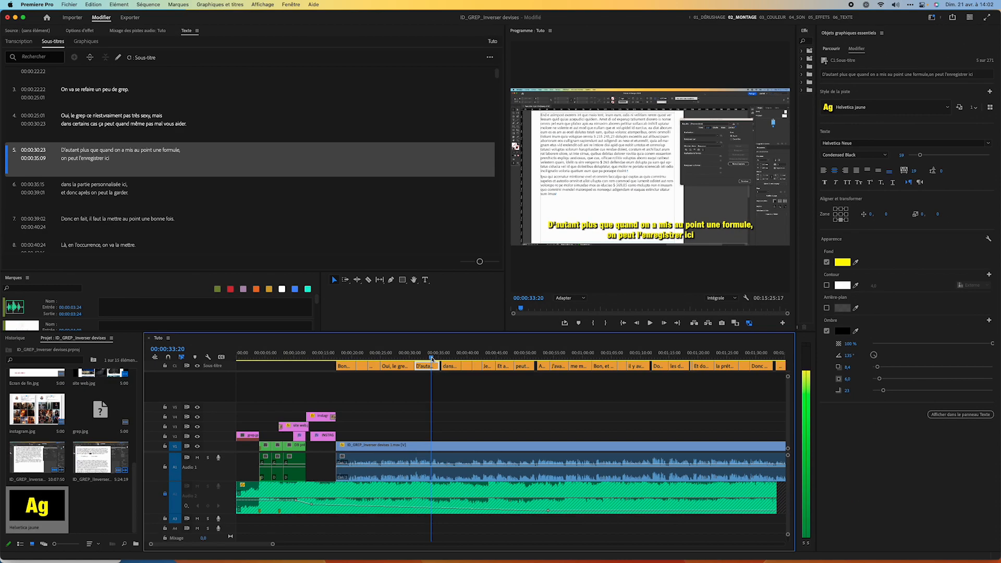
pyautogui.click(450, 358)
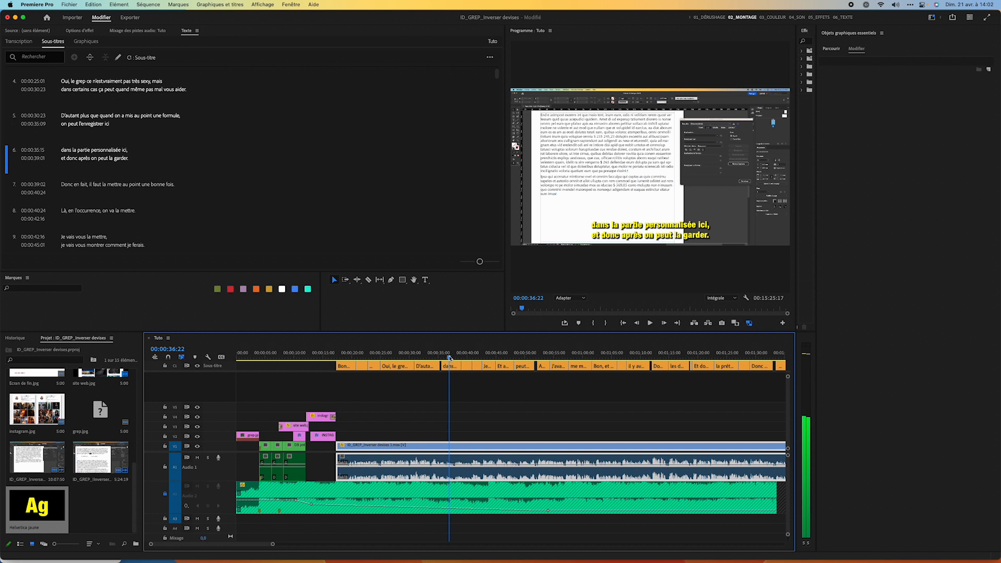
pyautogui.moveTo(449, 358); pyautogui.dragTo(506, 358)
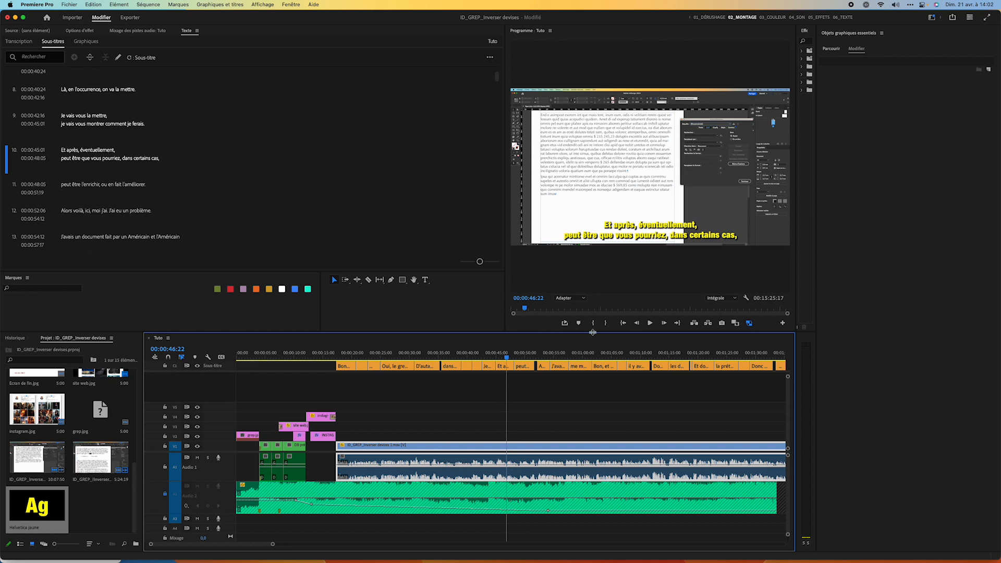
# - Export the "Helvetica jaune" text style as Helvetica jaune.prtextstyle to the 18_Premiere Pro folder inside 8. la caverne Ali Baba
pyautogui.click(503, 366)
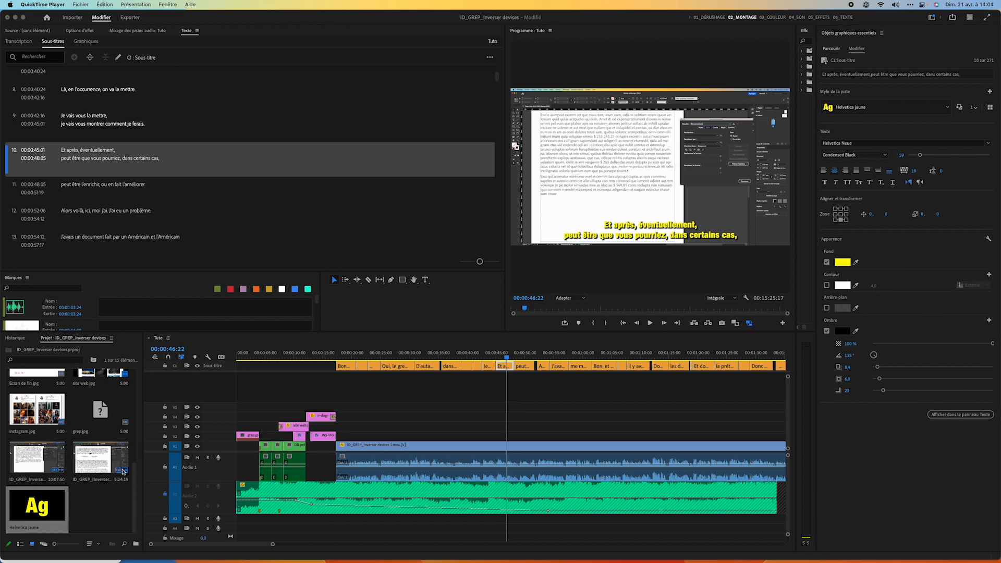
pyautogui.click(39, 510)
pyautogui.rightClick(39, 509)
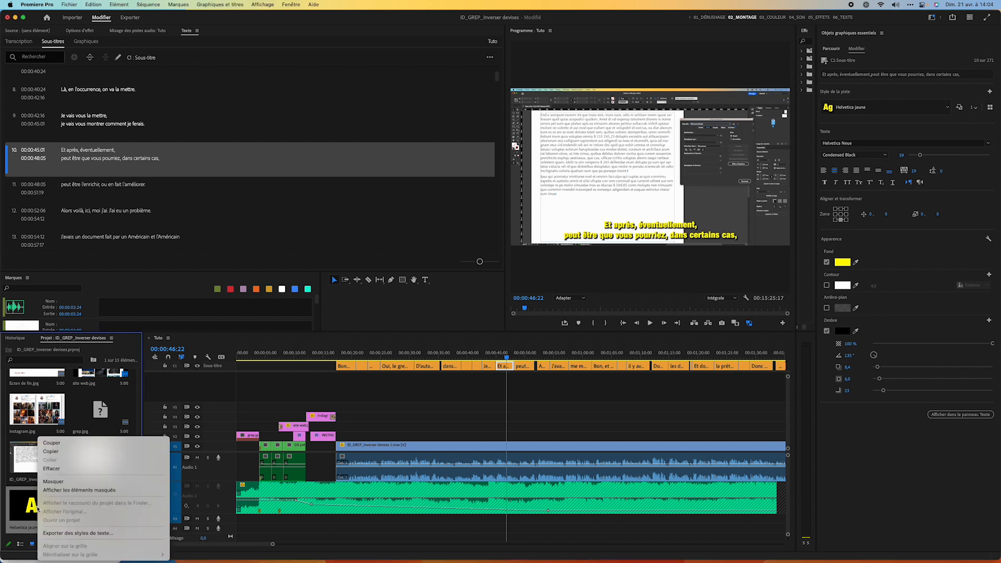
pyautogui.click(71, 534)
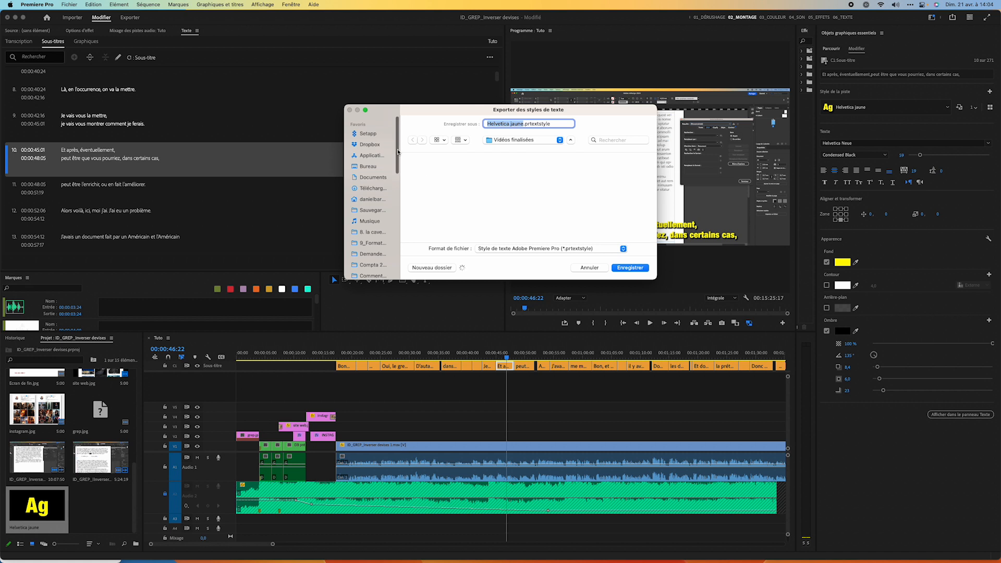
pyautogui.moveTo(398, 145); pyautogui.dragTo(398, 179)
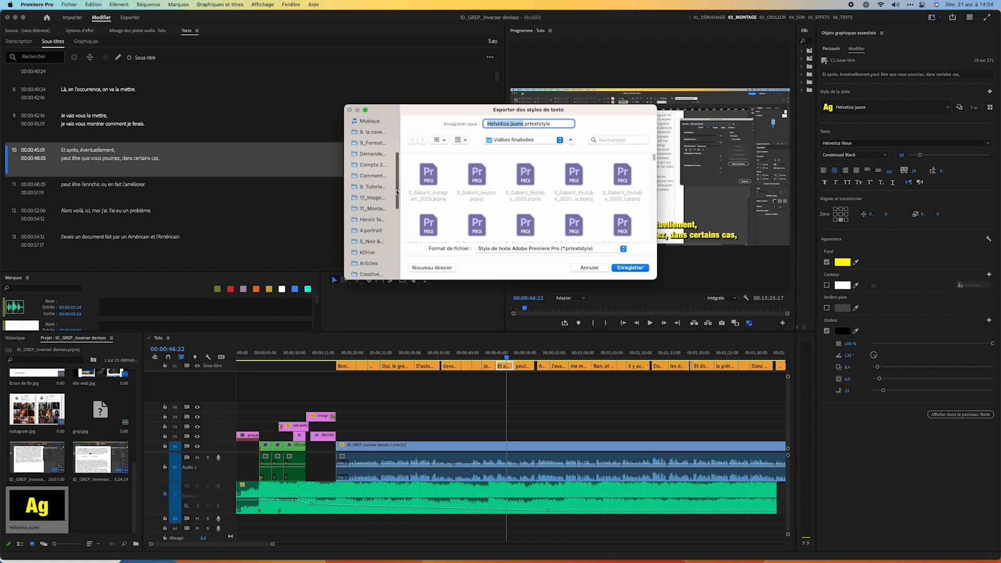
pyautogui.moveTo(397, 192); pyautogui.dragTo(397, 183)
pyautogui.click(371, 159)
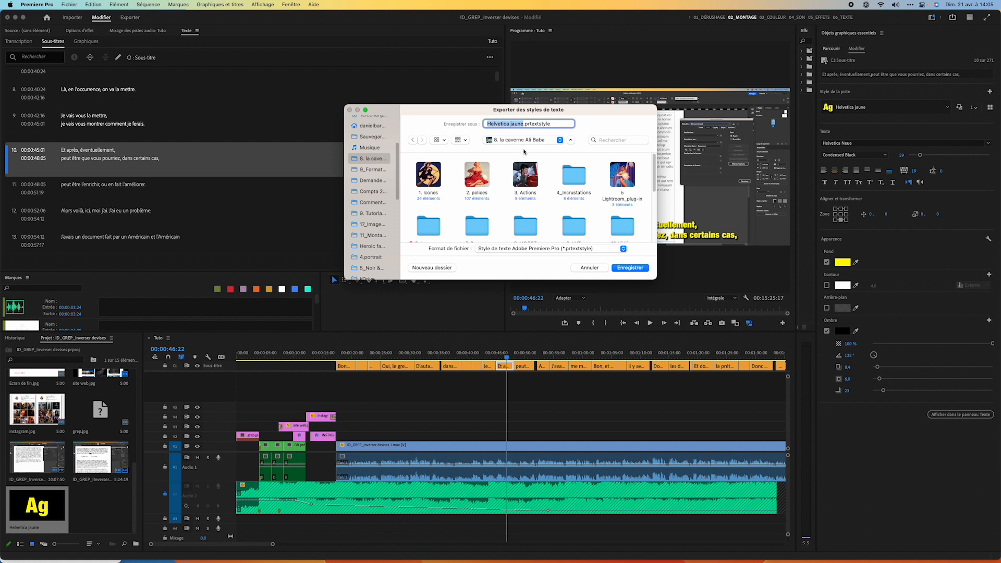
pyautogui.moveTo(654, 168); pyautogui.dragTo(653, 201)
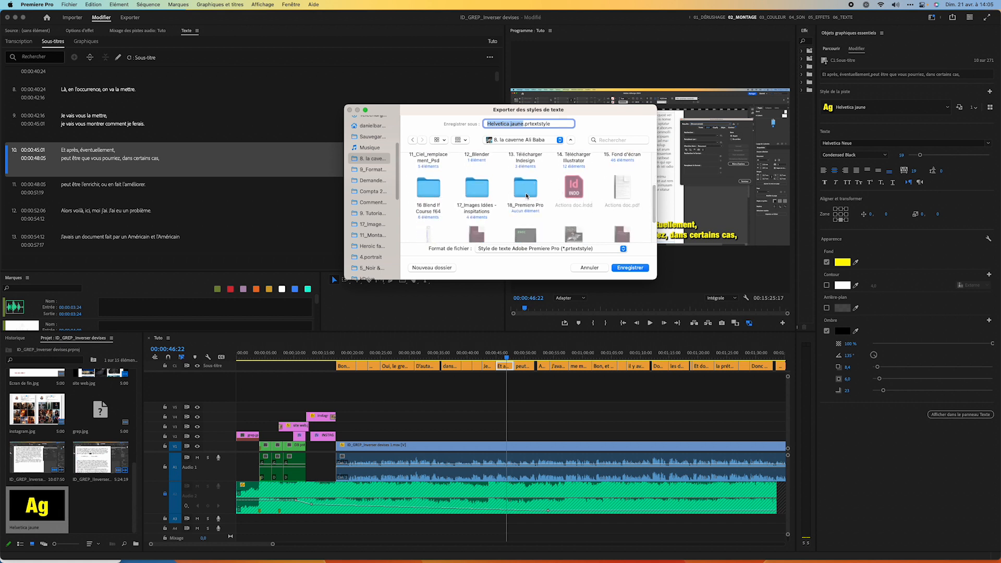
pyautogui.doubleClick(524, 188)
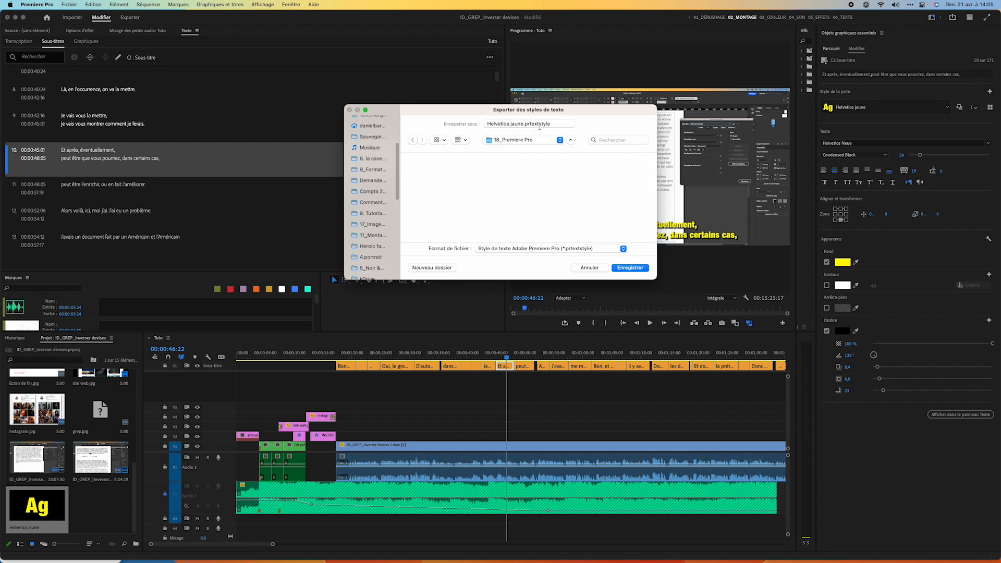
pyautogui.click(629, 266)
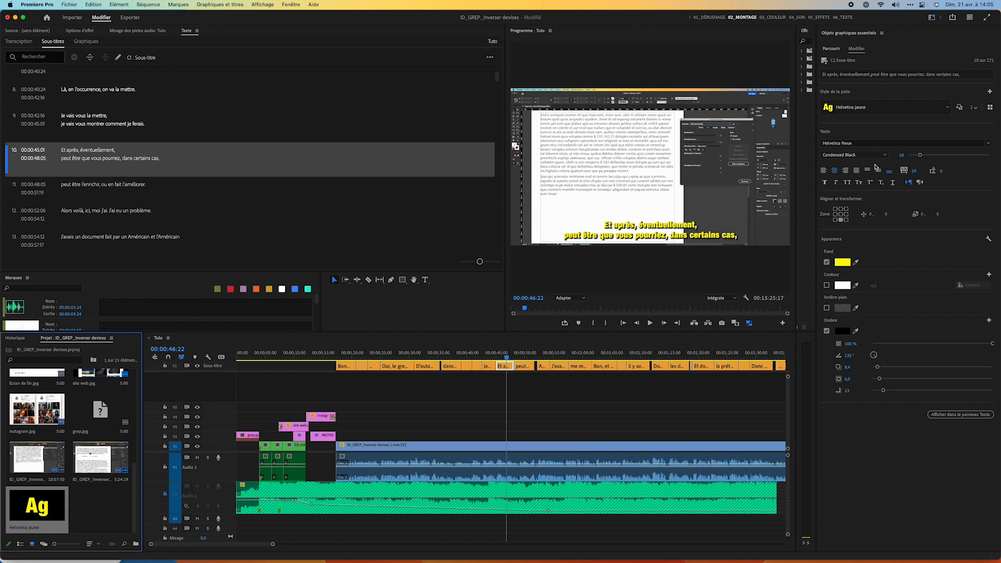
# - Change the fill of the caption beginning "Et après, éventuellement" from the track style's yellow to orange and check it in the preview
pyautogui.click(875, 108)
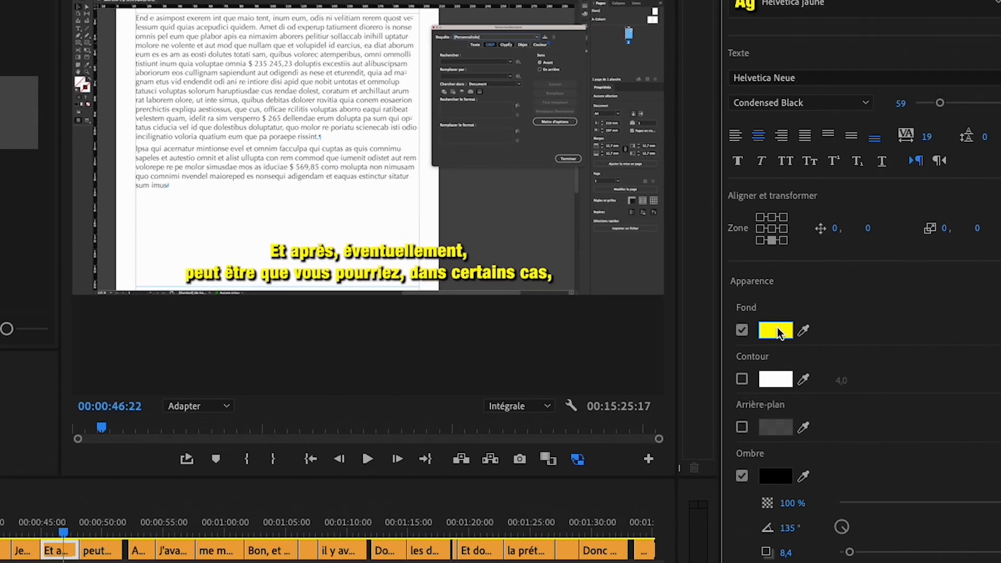
pyautogui.click(843, 263)
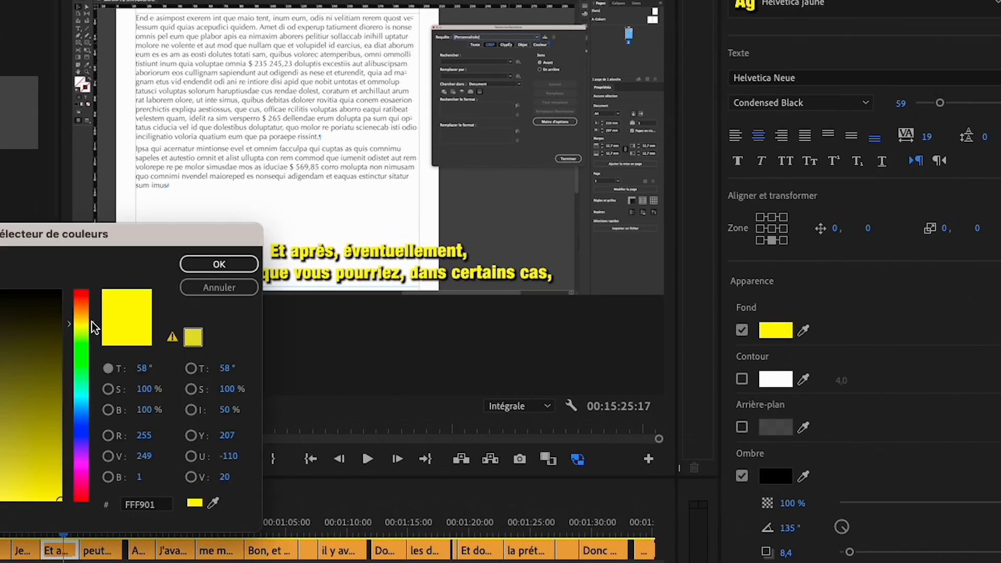
pyautogui.moveTo(92, 321); pyautogui.dragTo(89, 315)
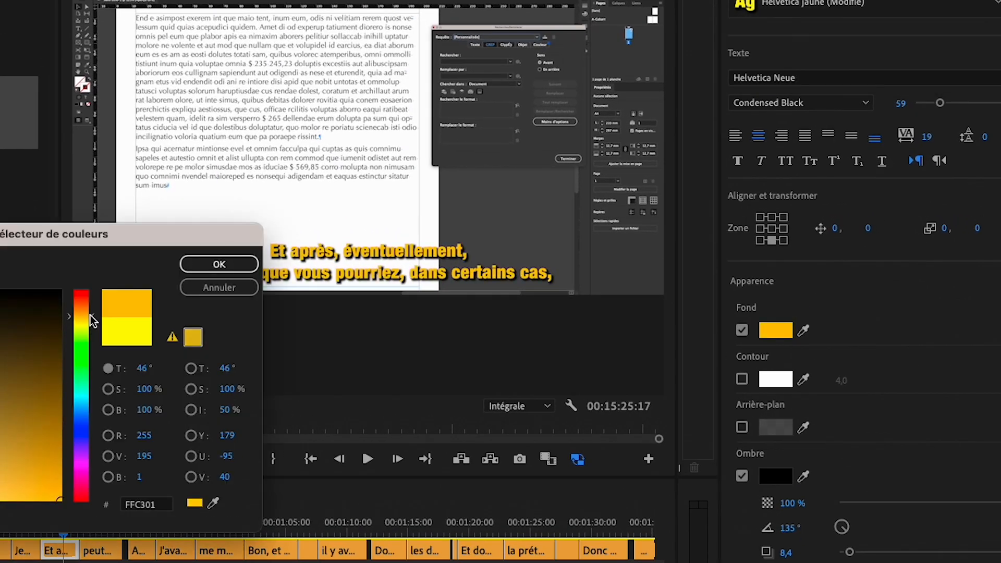
pyautogui.click(214, 265)
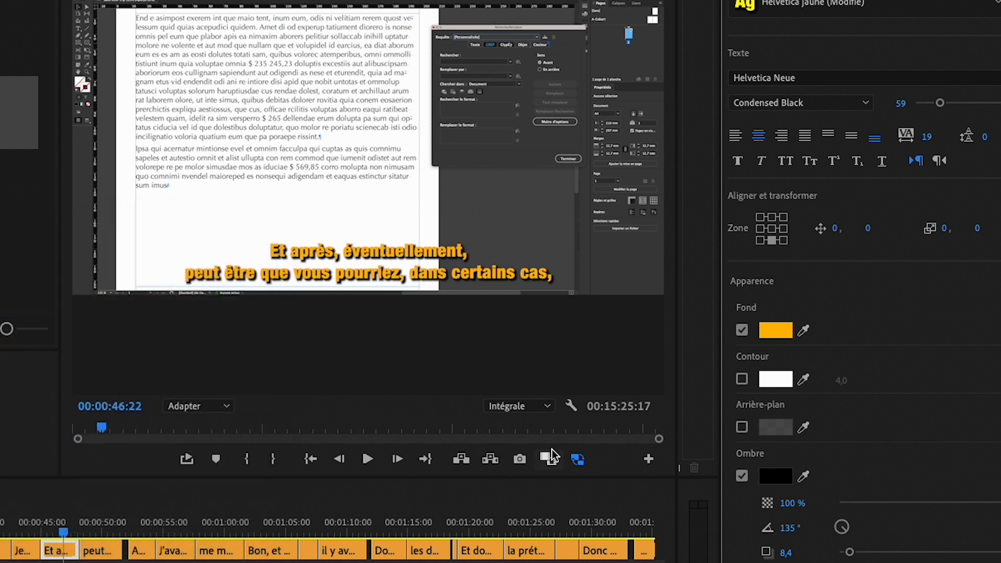
pyautogui.click(76, 532)
pyautogui.moveTo(80, 534)
pyautogui.mouseDown()
pyautogui.moveTo(93, 534)
pyautogui.moveTo(69, 534)
pyautogui.mouseUp()
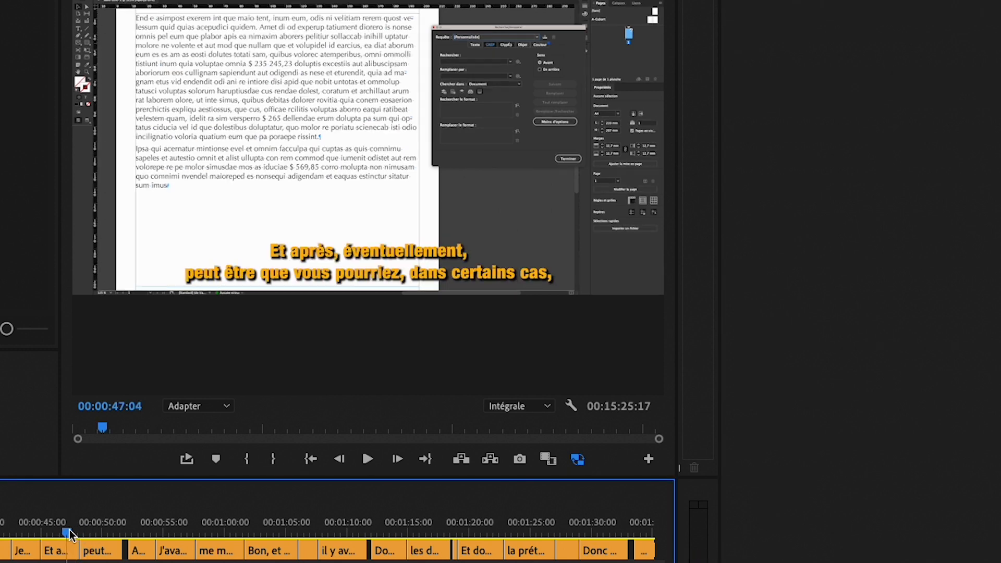
# - Redefine the style from the orange caption for all subtitles on the track, and preview other captions
pyautogui.click(62, 553)
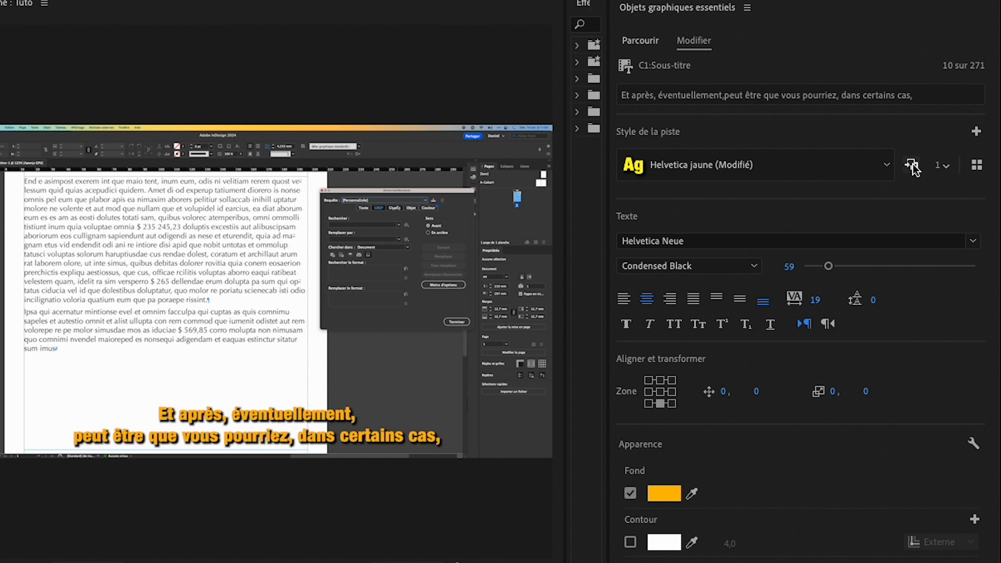
pyautogui.click(912, 165)
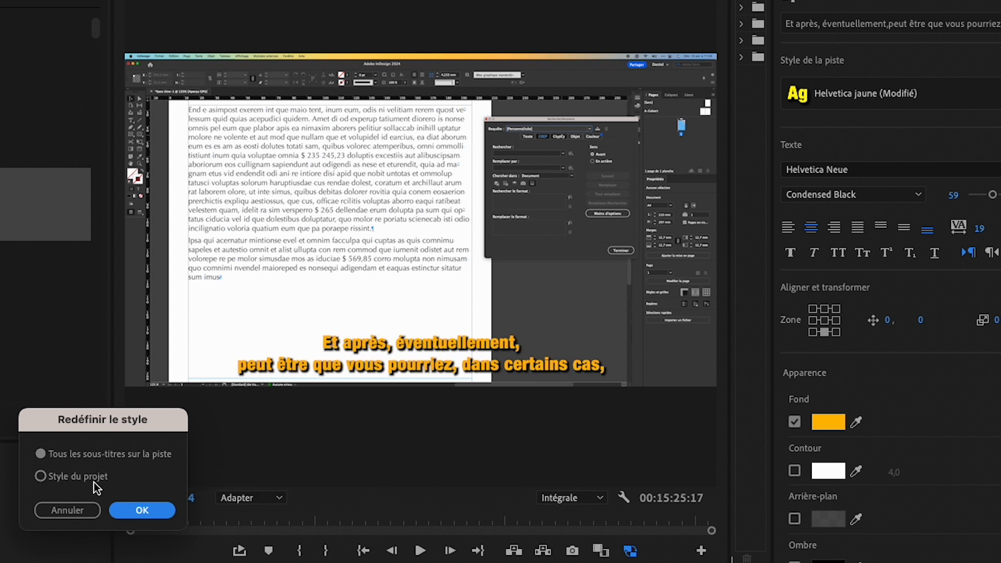
pyautogui.click(155, 511)
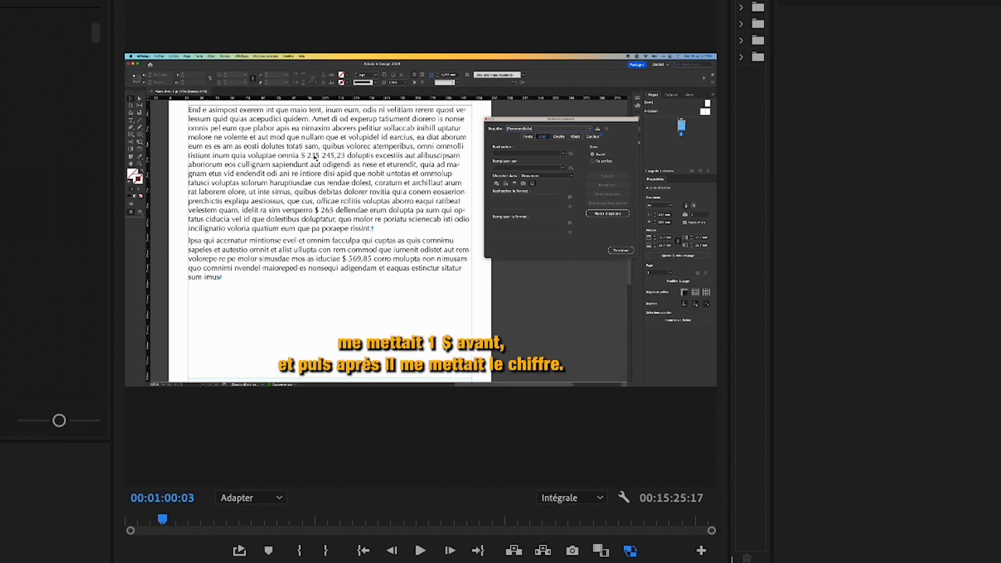
pyautogui.moveTo(563, 362); pyautogui.dragTo(427, 362)
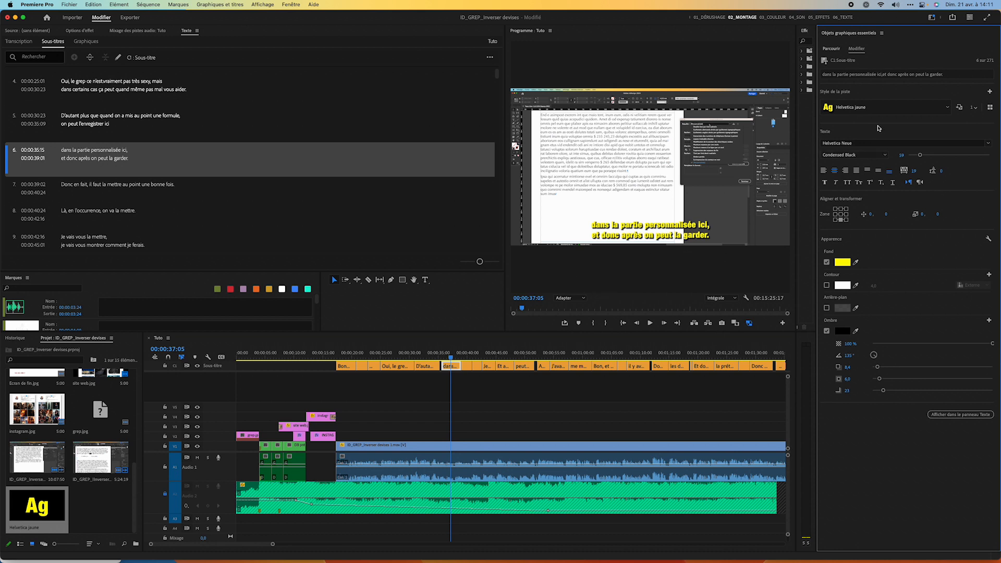
# - Set the track style of the caption beginning "dans la partie personnalisée" to Aucun, push it to all subtitles on the track and preview captions
pyautogui.click(887, 109)
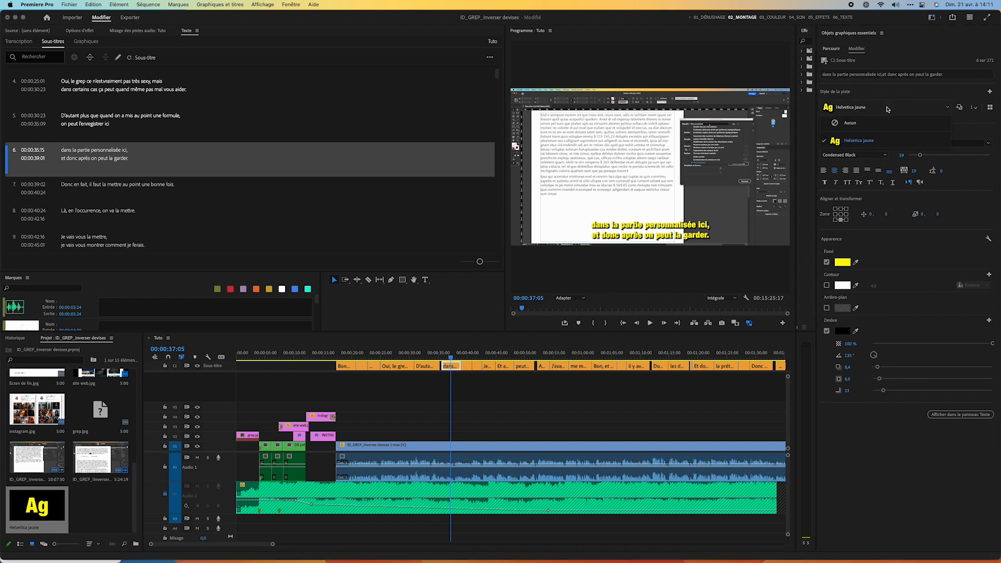
pyautogui.click(877, 125)
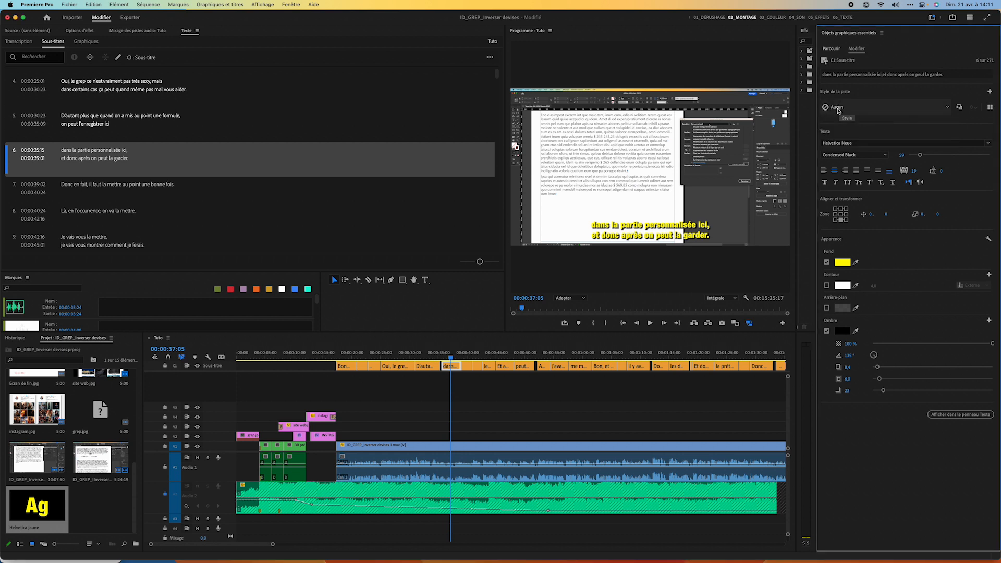
pyautogui.click(960, 108)
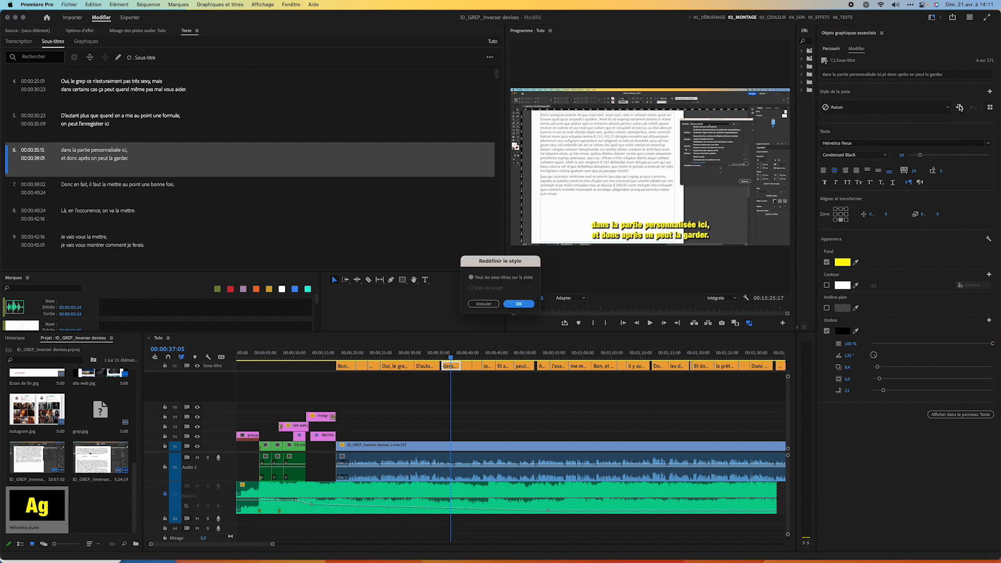
pyautogui.click(520, 305)
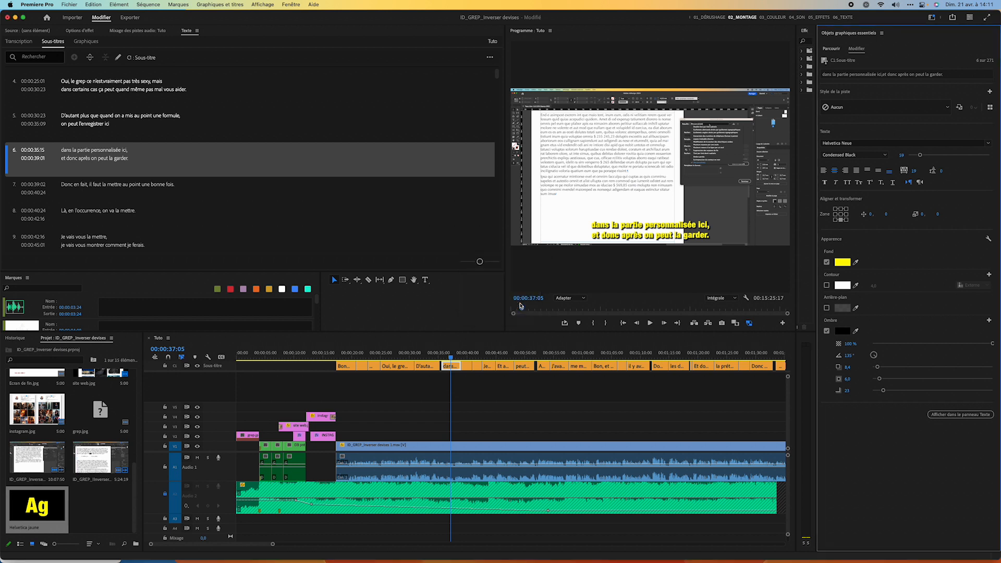
pyautogui.click(403, 359)
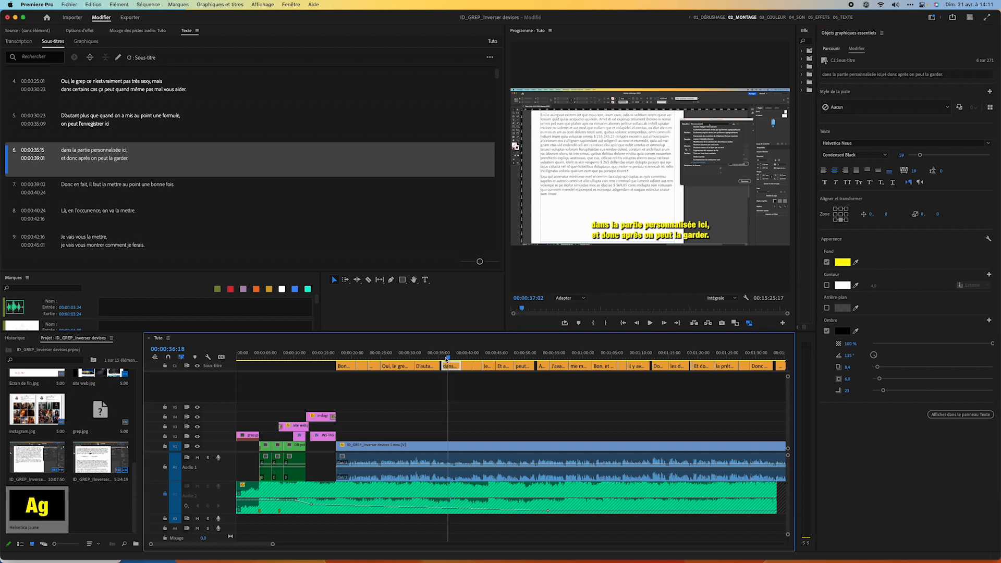
pyautogui.moveTo(403, 360); pyautogui.dragTo(451, 358)
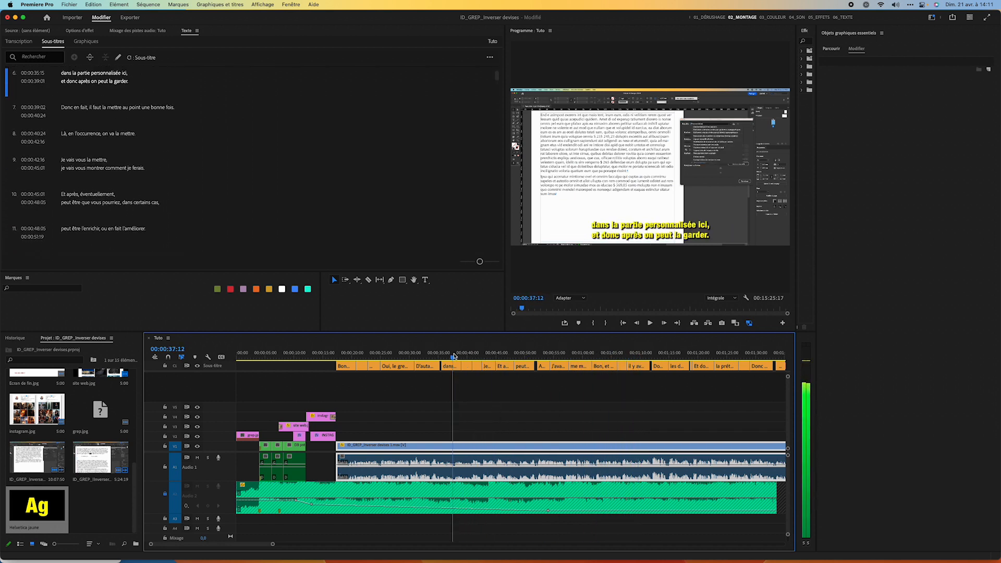
# - Change the fill of the caption beginning "dans la partie personnalisée" to pure white
pyautogui.click(452, 365)
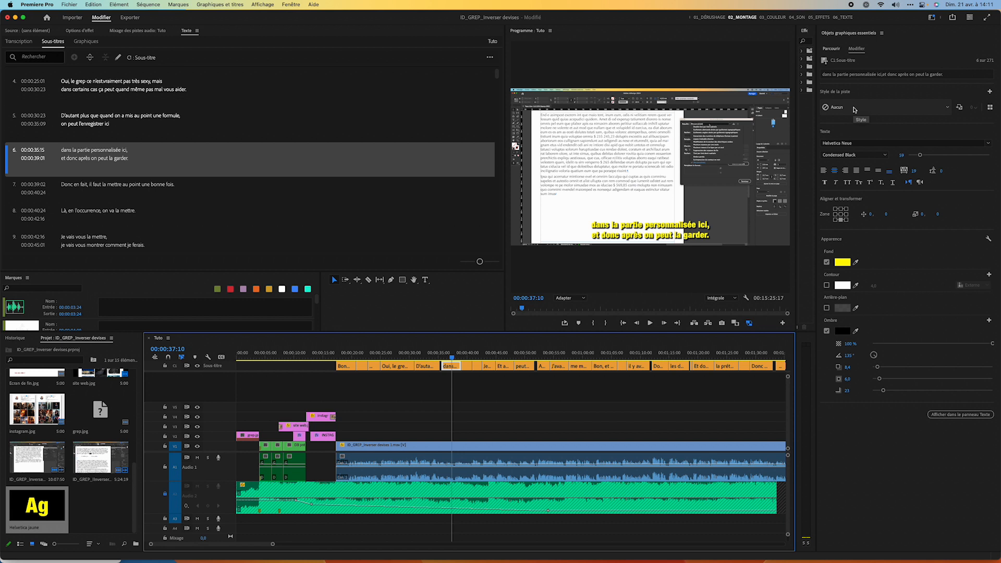
pyautogui.click(843, 264)
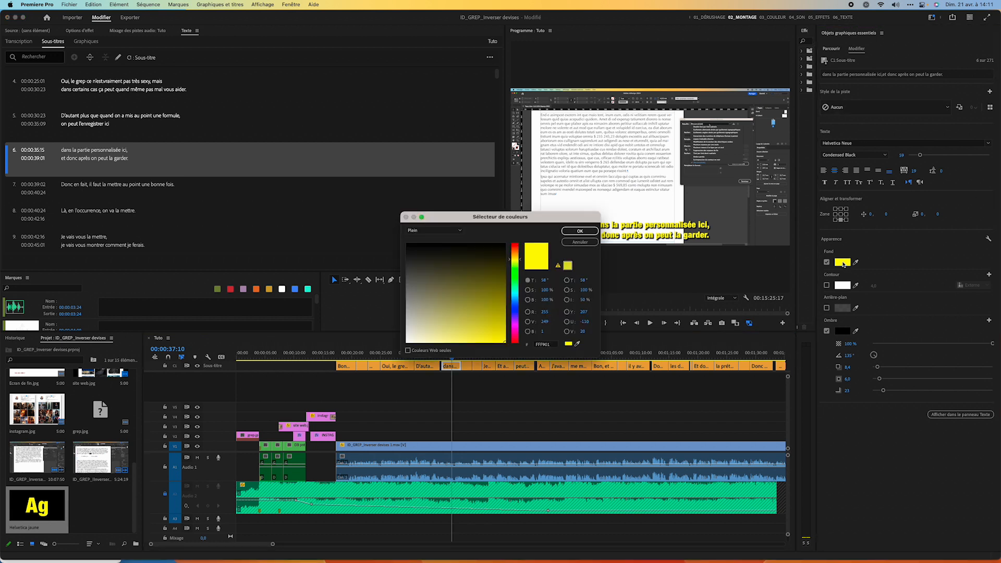
pyautogui.click(406, 342)
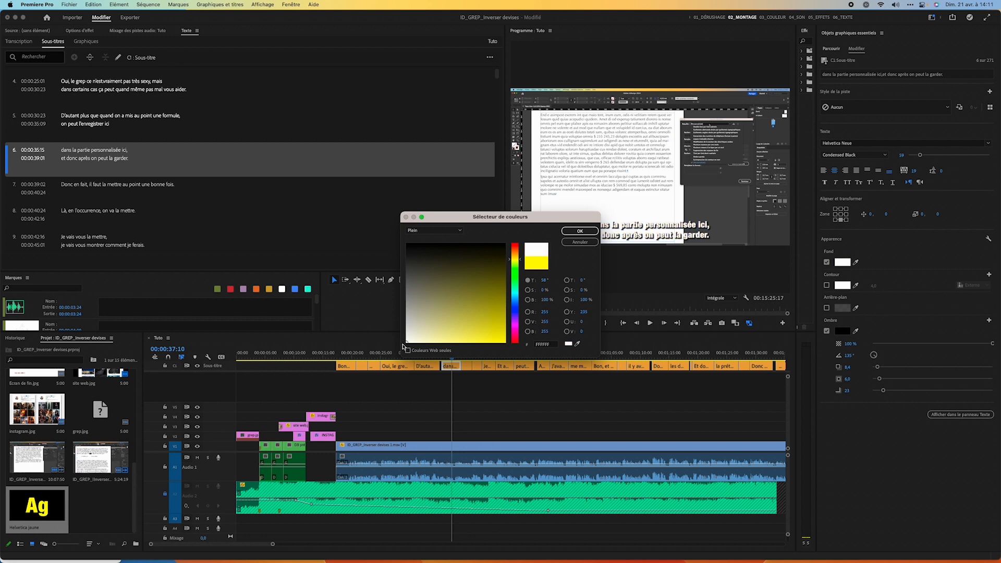
pyautogui.click(579, 231)
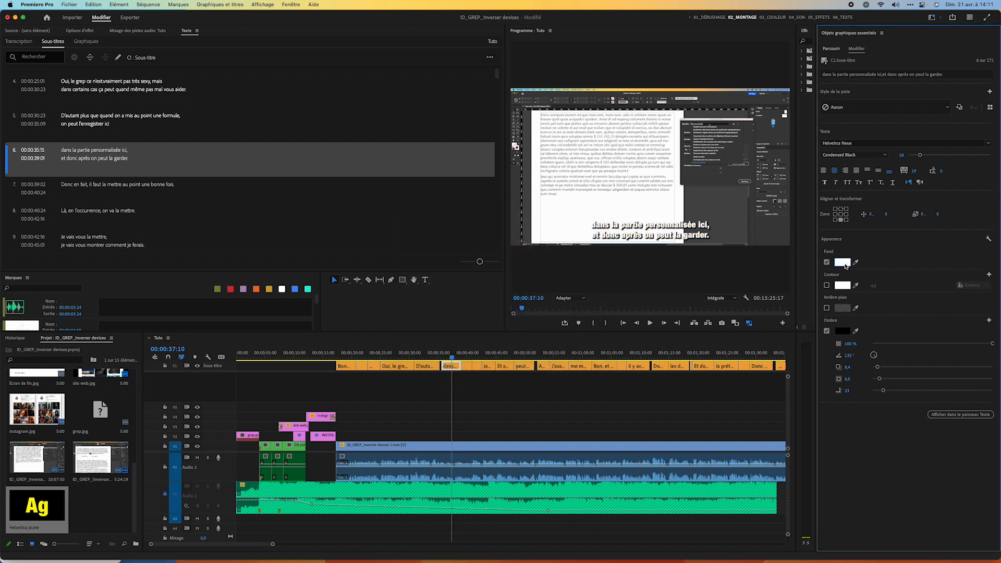
# - Set the caption's font to Myriad Pro with the Bold style
pyautogui.click(843, 143)
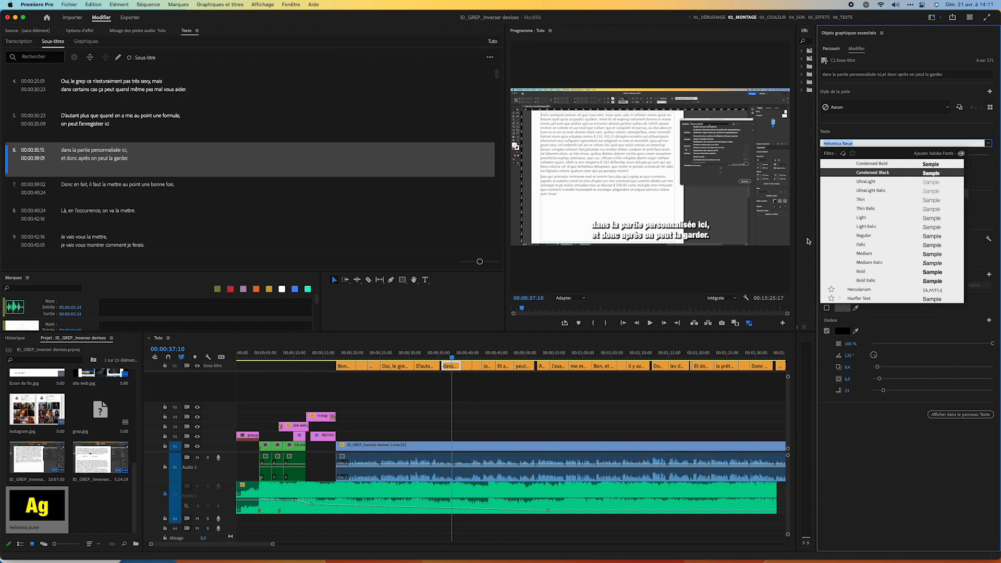
pyautogui.write('my')
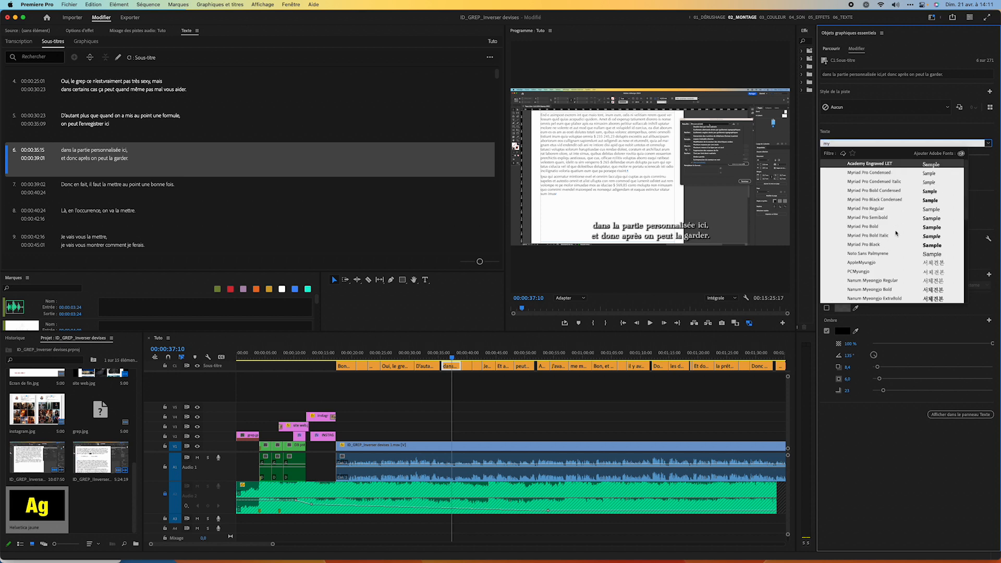
pyautogui.click(877, 209)
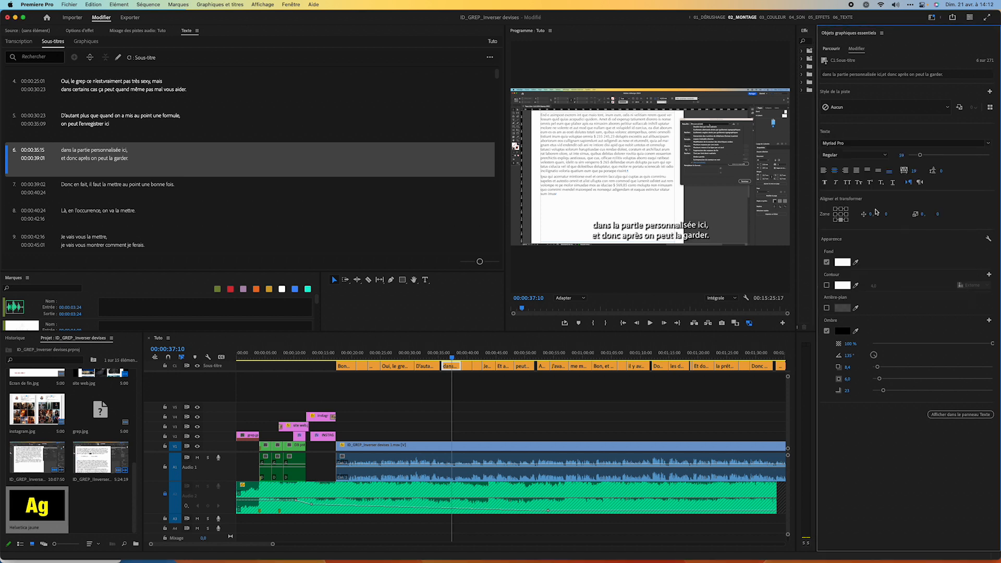
pyautogui.click(853, 155)
pyautogui.click(848, 215)
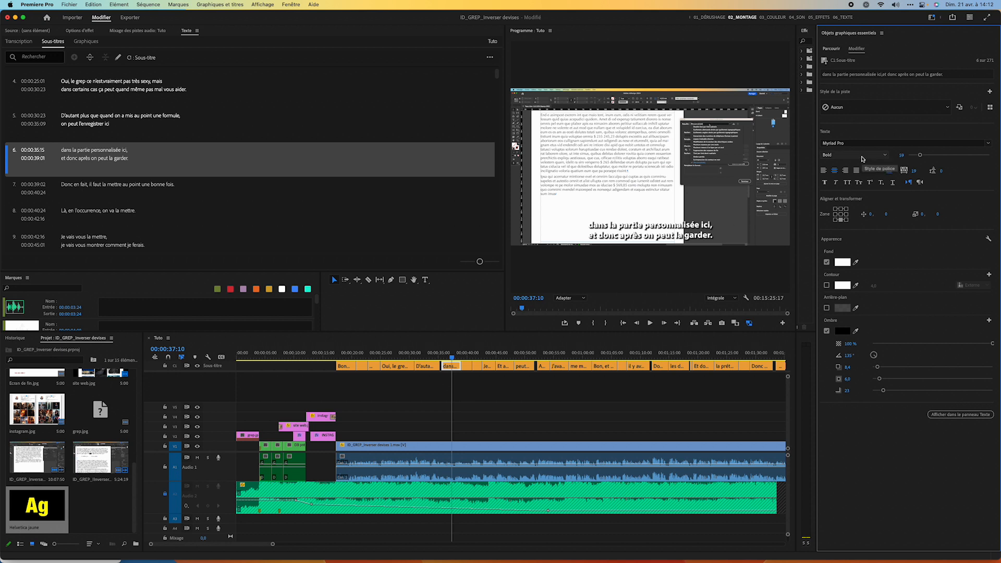
# - Save the caption's look as a track style named "Défaut" in the project and local styles, and switch the track back to "Helvetica jaune"
pyautogui.click(989, 92)
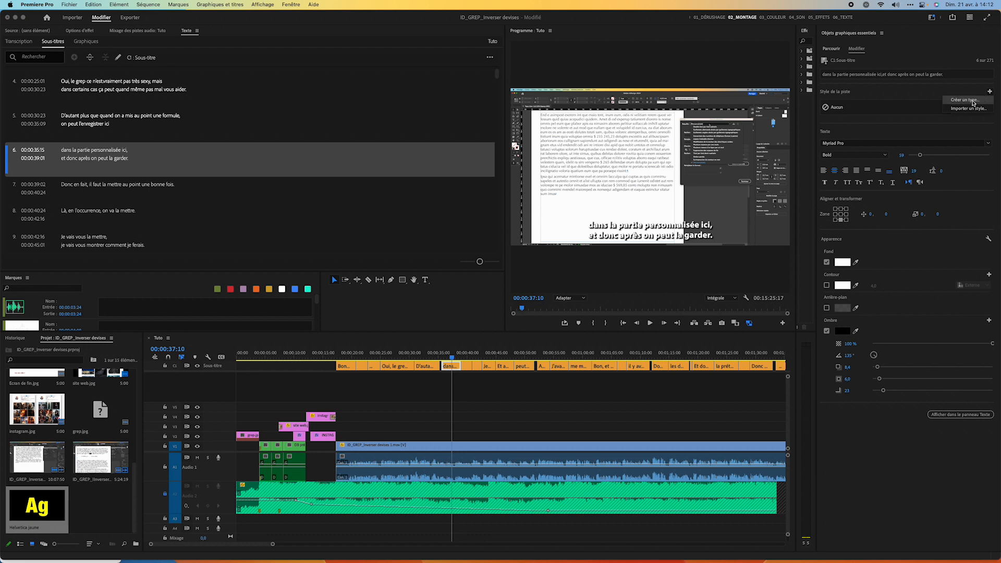
pyautogui.click(973, 103)
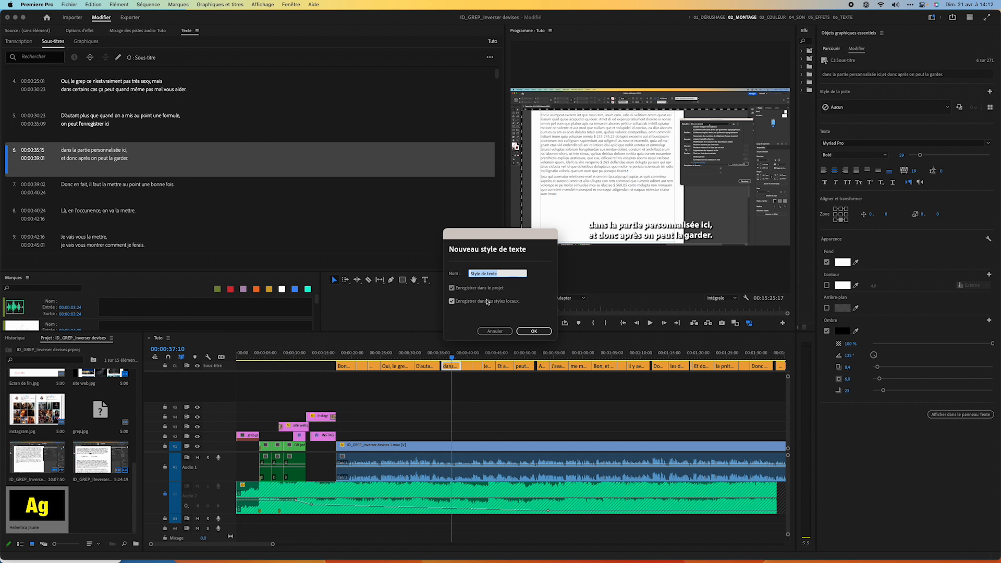
pyautogui.write('Pa')
pyautogui.click(482, 271)
pyautogui.press('BackSpace')
pyautogui.press('BackSpace')
pyautogui.press('BackSpace')
pyautogui.press('BackSpace')
pyautogui.press('BackSpace')
pyautogui.write('D')
pyautogui.click(545, 335)
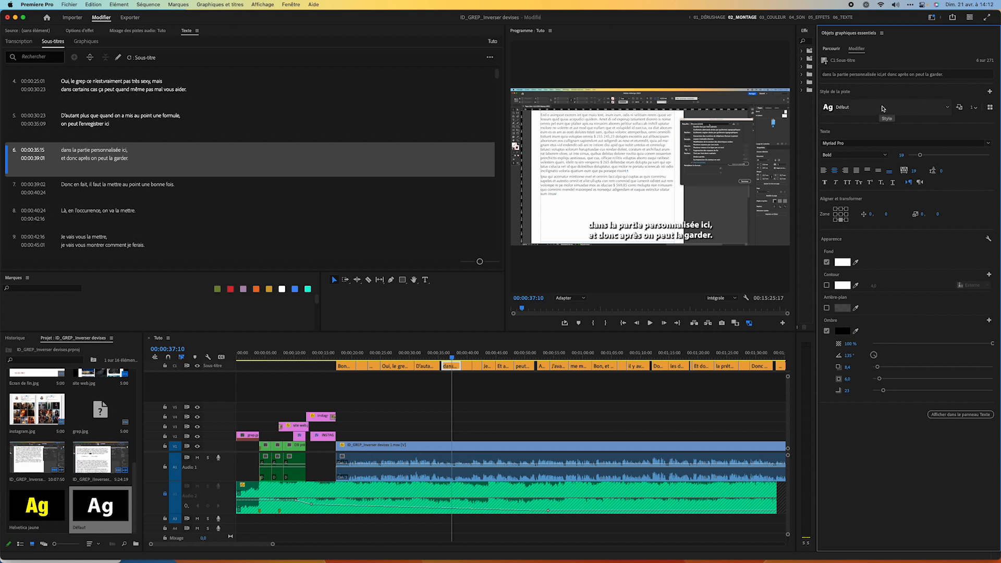
pyautogui.click(903, 108)
pyautogui.click(869, 156)
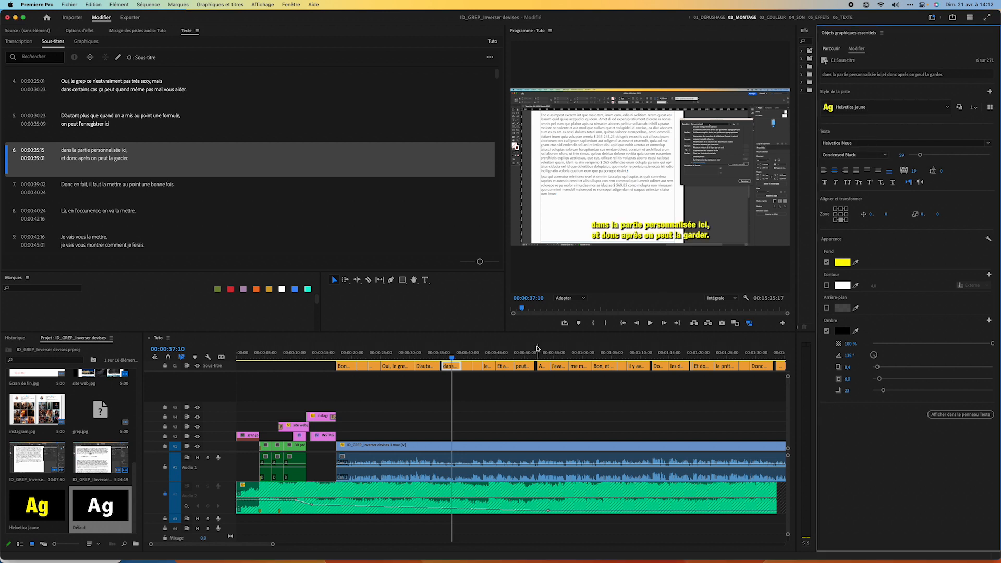
# - Apply the "Défaut" track style to the caption beginning "dans la partie personnalisée" and preview it in the sequence
pyautogui.moveTo(451, 358)
pyautogui.mouseDown()
pyautogui.moveTo(618, 355)
pyautogui.moveTo(454, 355)
pyautogui.mouseUp()
pyautogui.click(450, 366)
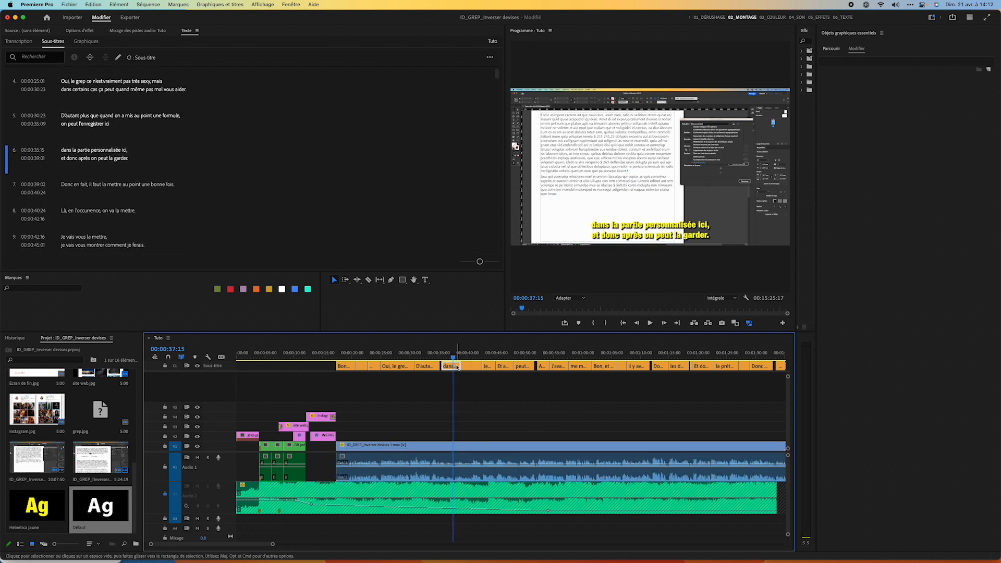
pyautogui.click(893, 107)
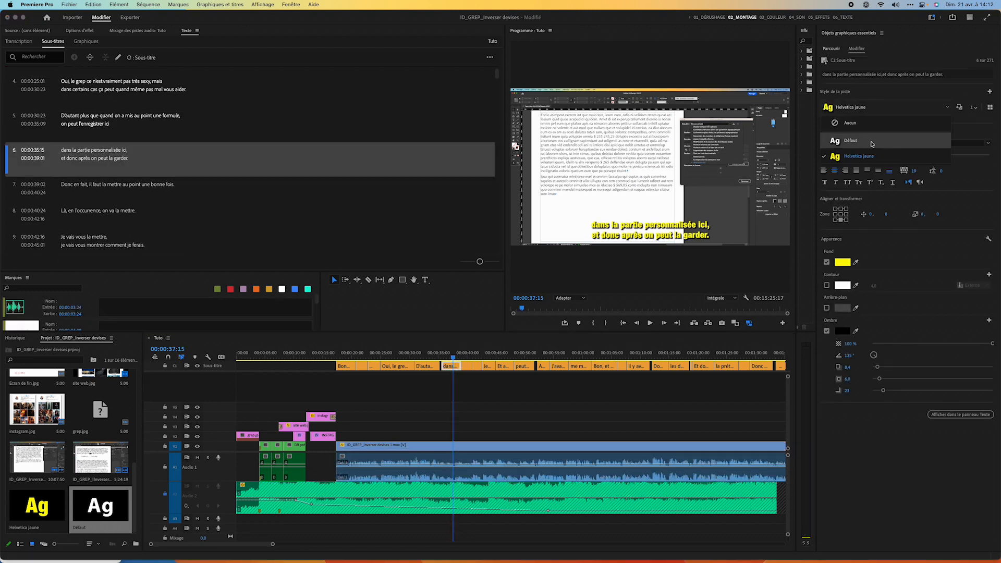
pyautogui.click(871, 140)
pyautogui.moveTo(453, 355)
pyautogui.mouseDown()
pyautogui.moveTo(724, 355)
pyautogui.moveTo(448, 355)
pyautogui.mouseUp()
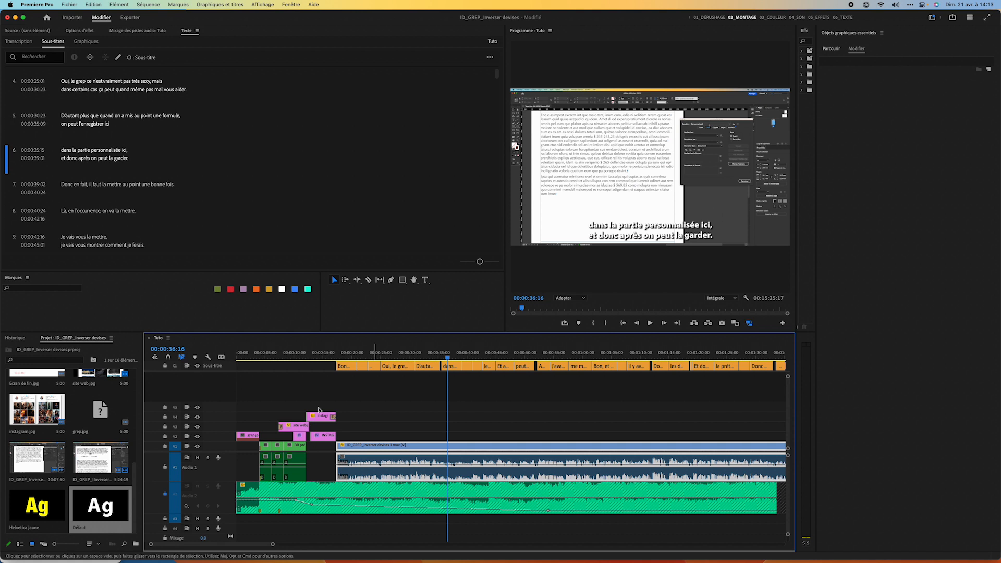
# - Export the project's "Défaut" text style as Défaut.prtextstyle to the 18_Premiere Pro folder
pyautogui.click(99, 509)
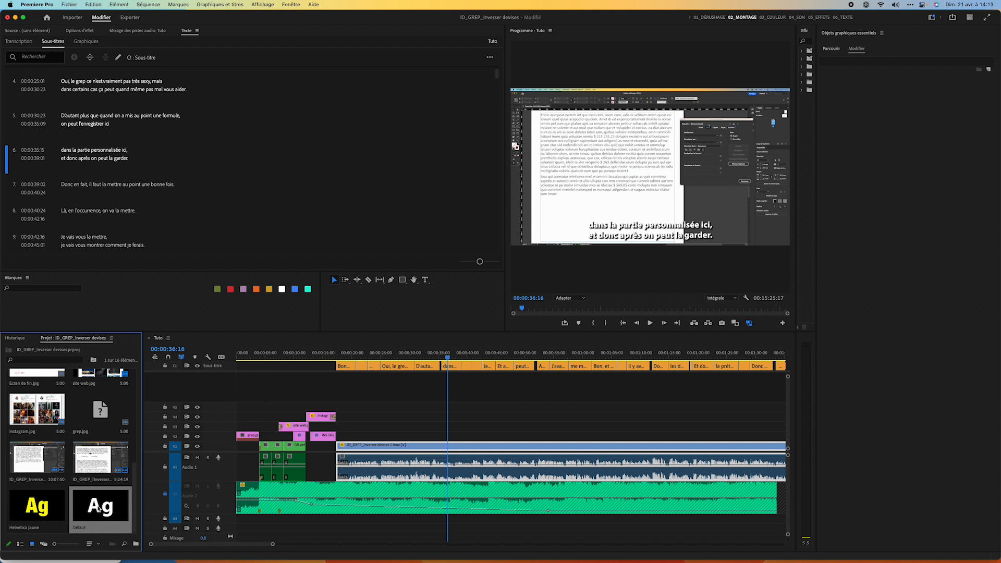
pyautogui.rightClick(99, 508)
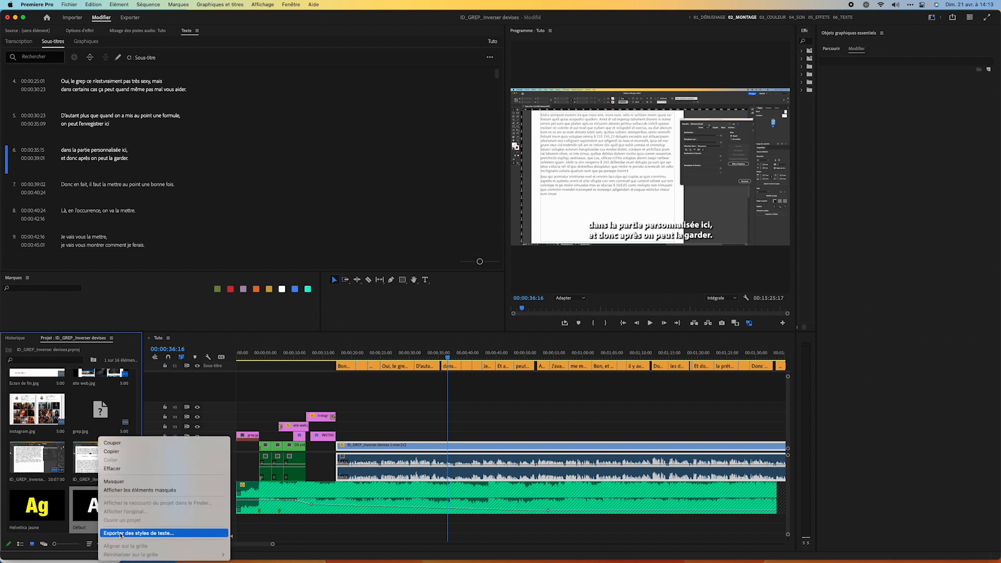
pyautogui.click(120, 533)
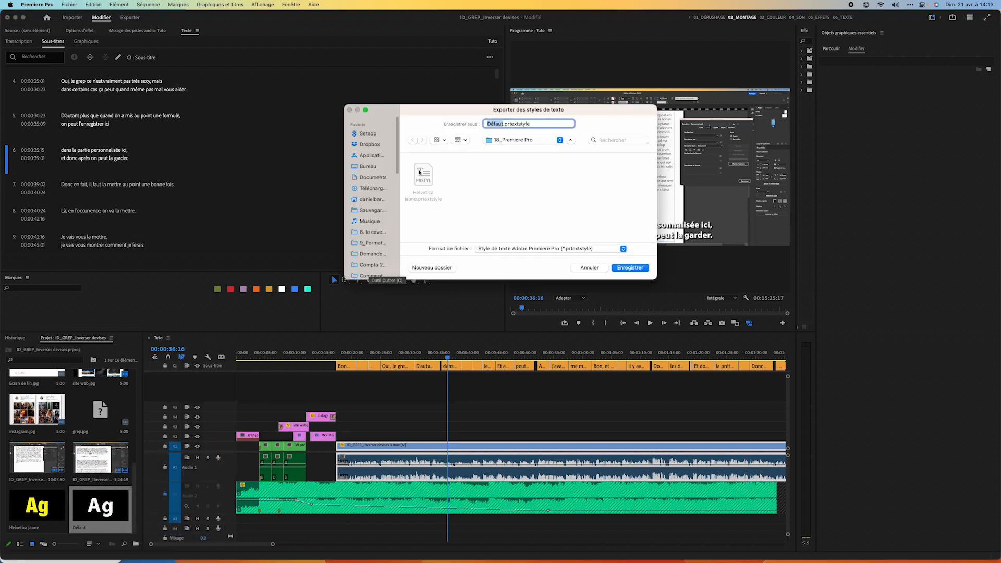
pyautogui.click(630, 270)
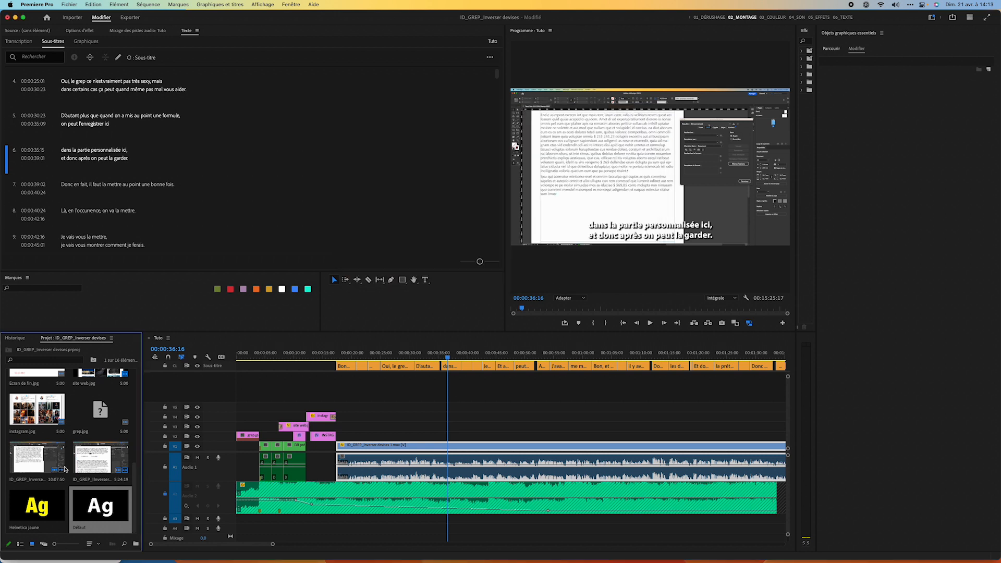
pyautogui.click(488, 399)
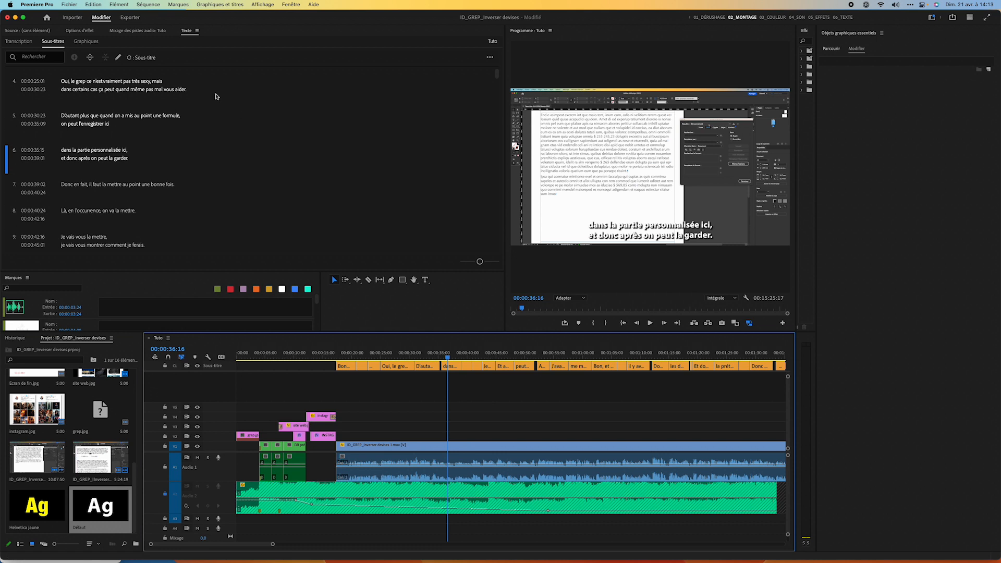
# - Open the project Psd_Comparaison 2.prproj from the Vidéos finalisées folder and skip relinking its missing media
pyautogui.click(69, 5)
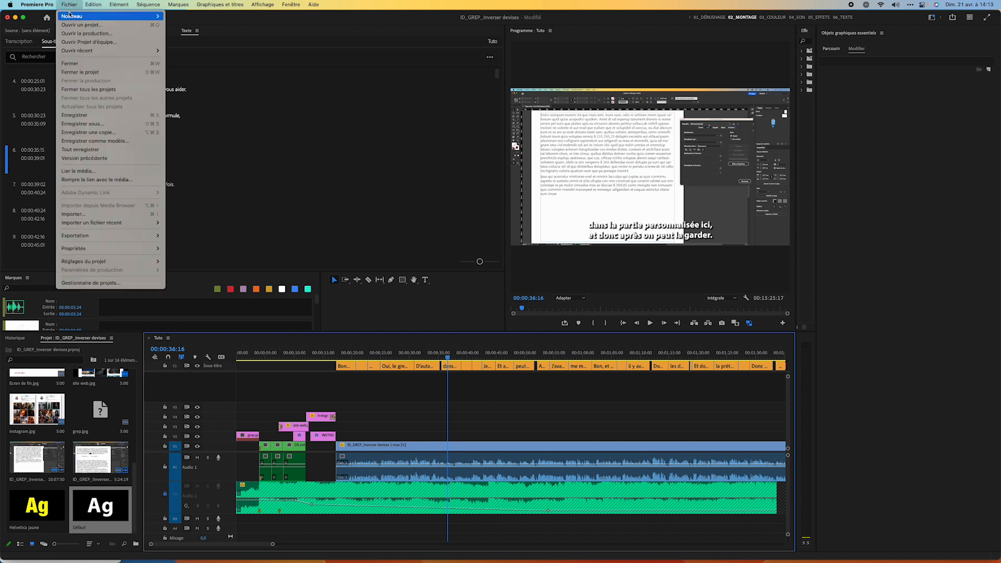
pyautogui.moveTo(70, 15)
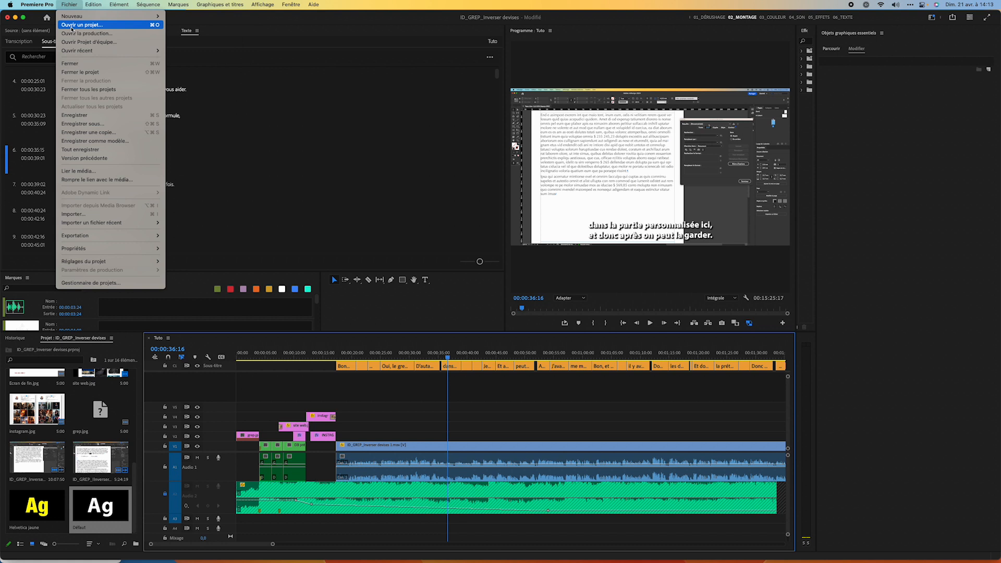
pyautogui.click(72, 26)
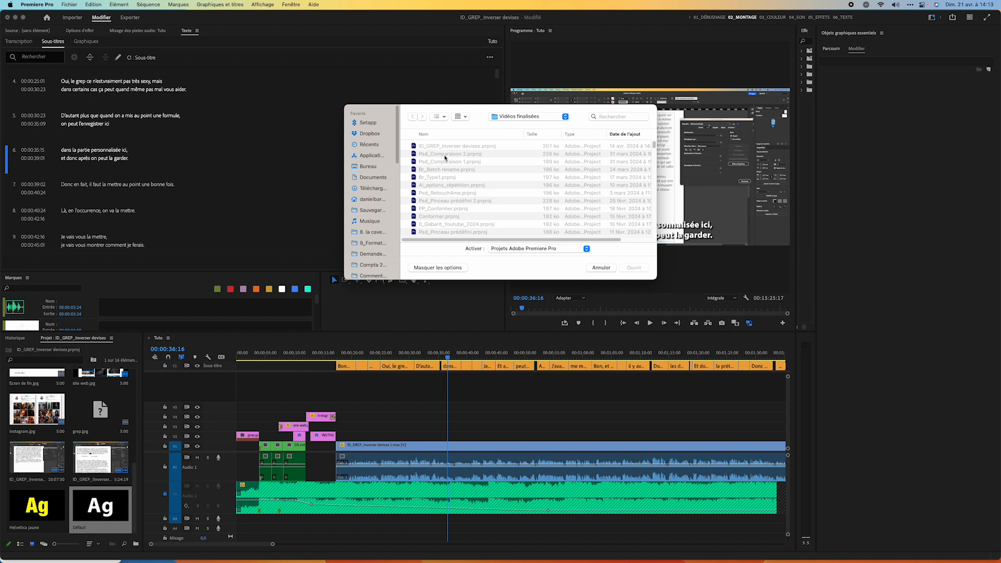
pyautogui.click(444, 155)
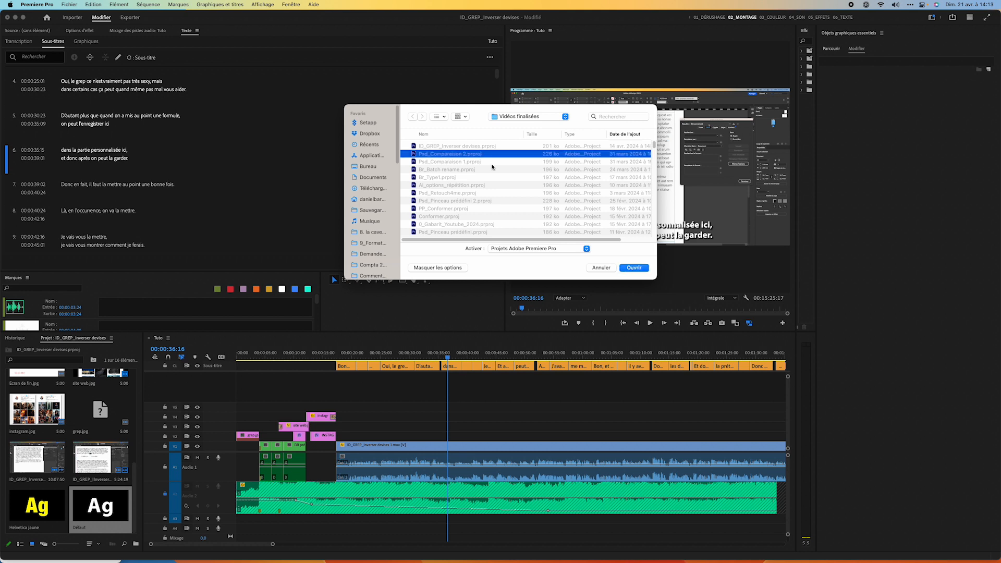
pyautogui.click(633, 268)
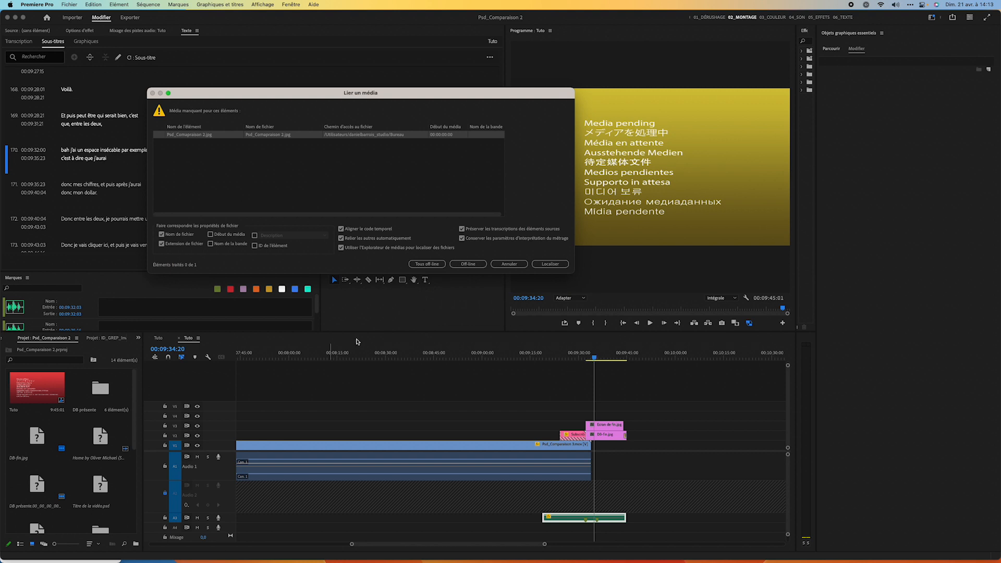
pyautogui.click(521, 266)
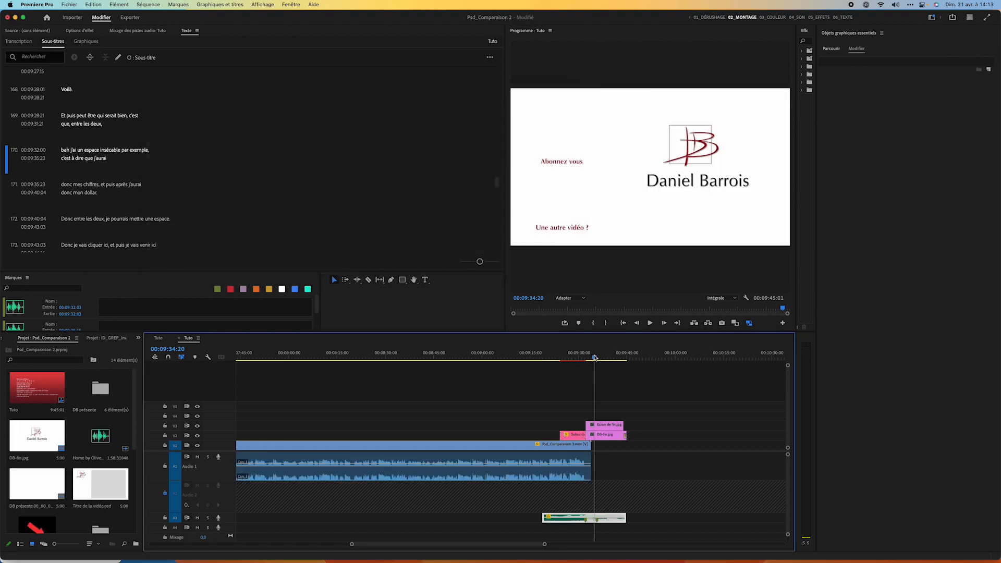
# - Create captions from the Psd_Comparaison 2 sequence's transcript with the "Sous-titre par défaut" preset
pyautogui.moveTo(595, 358); pyautogui.dragTo(254, 357)
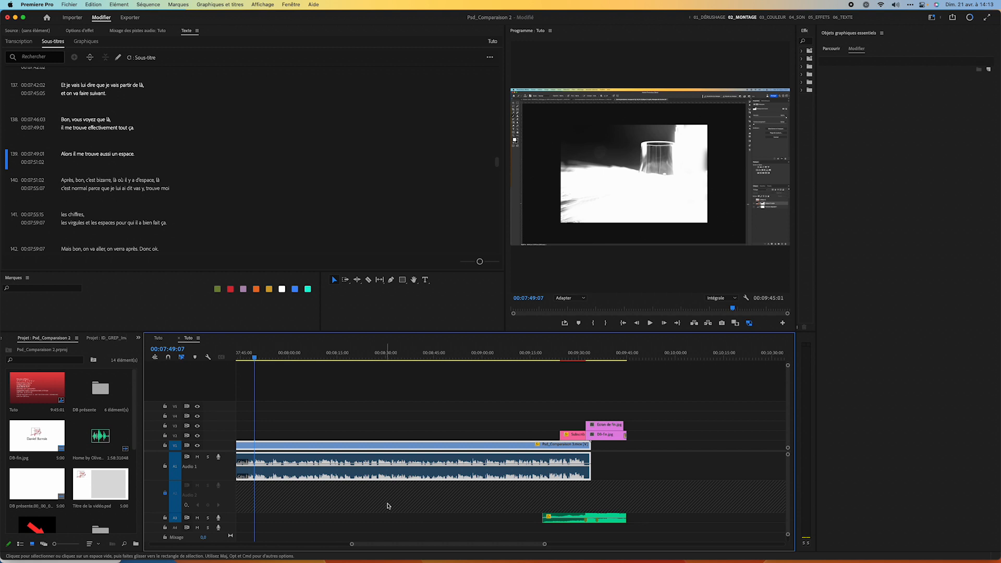
pyautogui.moveTo(394, 544); pyautogui.dragTo(336, 523)
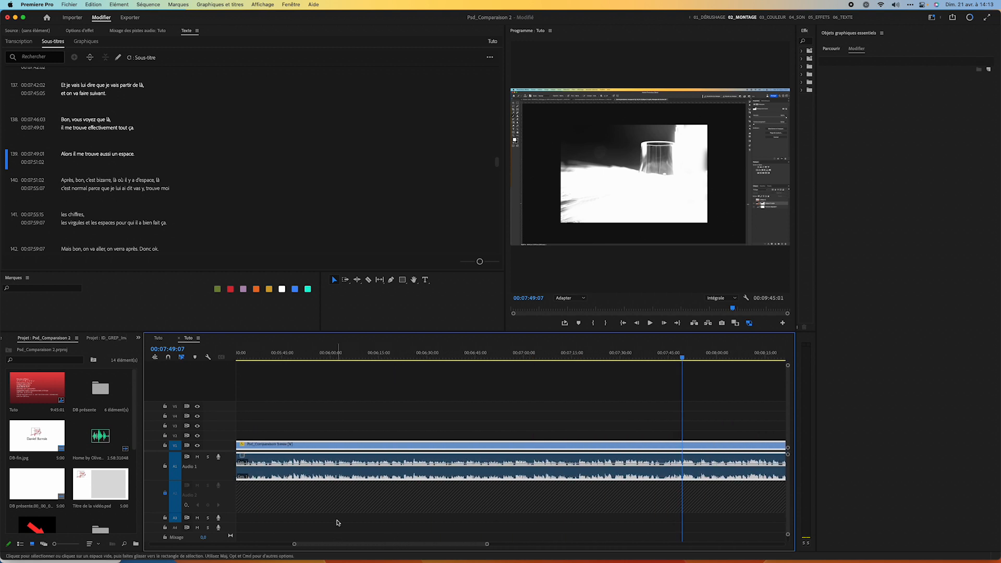
pyautogui.click(323, 358)
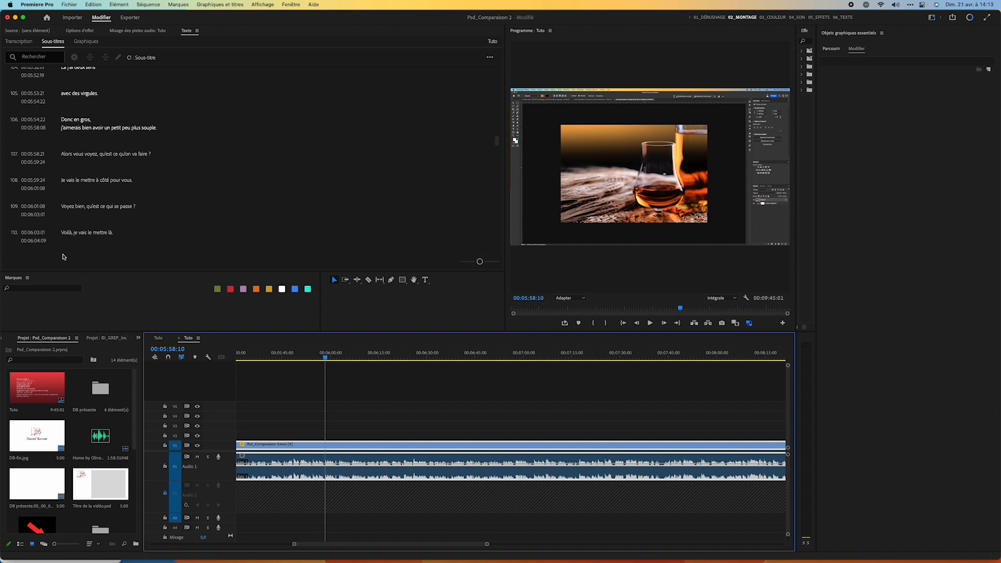
pyautogui.click(19, 41)
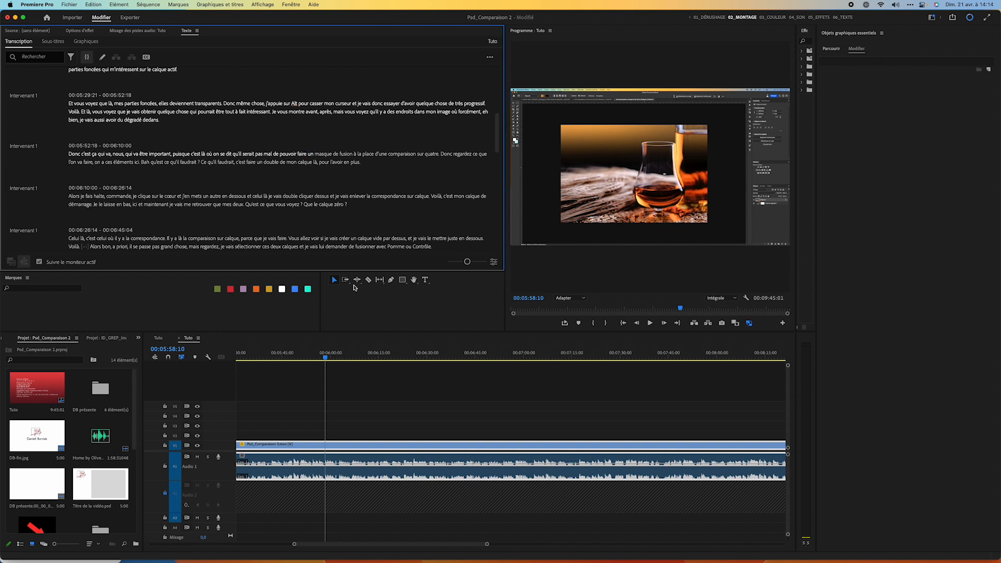
pyautogui.click(53, 42)
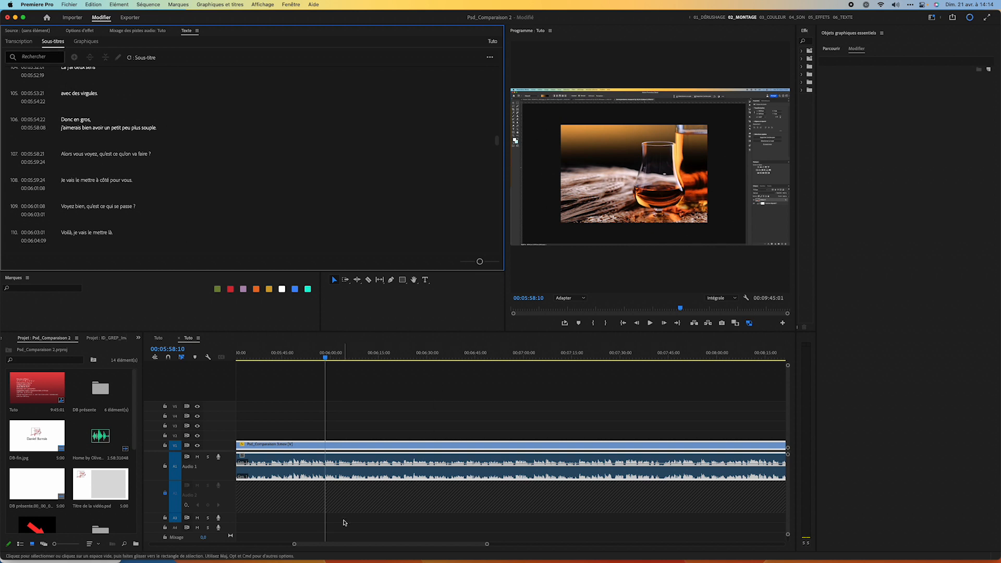
pyautogui.moveTo(325, 359); pyautogui.dragTo(391, 358)
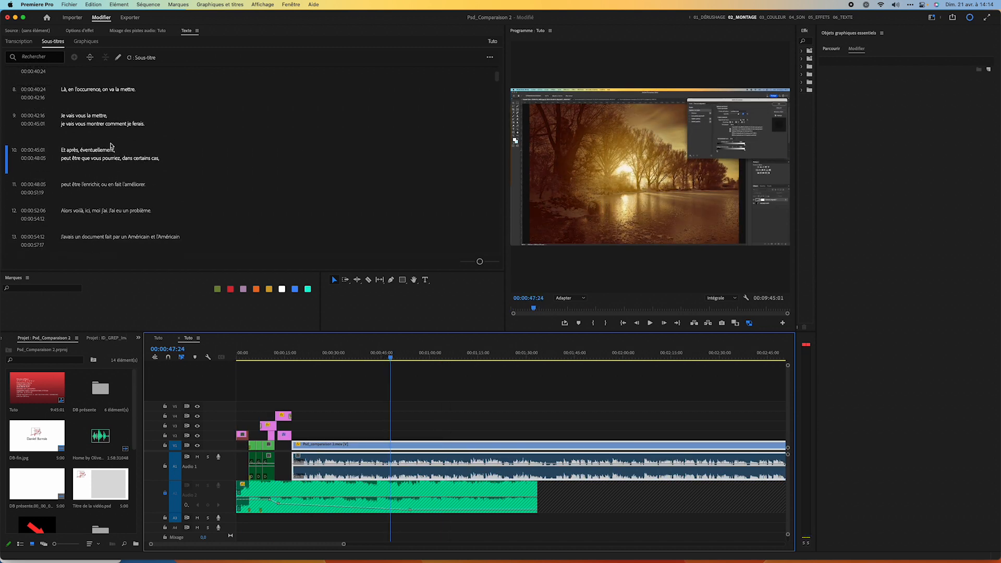
pyautogui.click(21, 44)
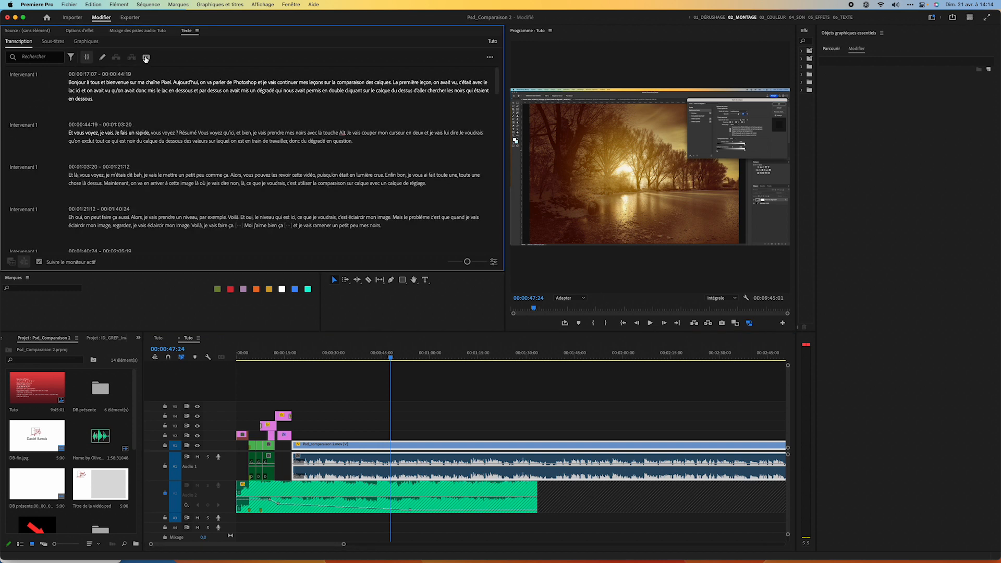
pyautogui.click(146, 58)
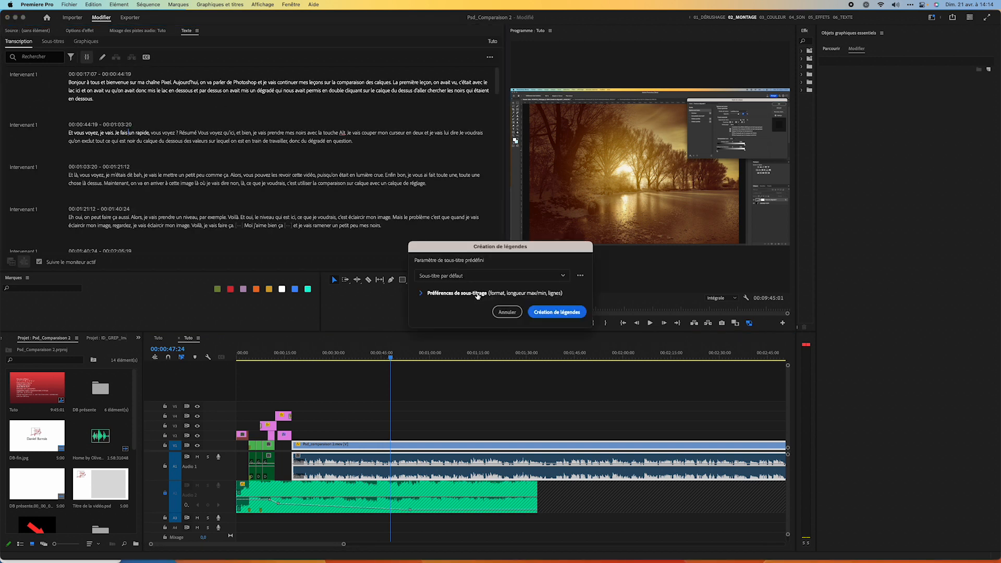
pyautogui.click(553, 313)
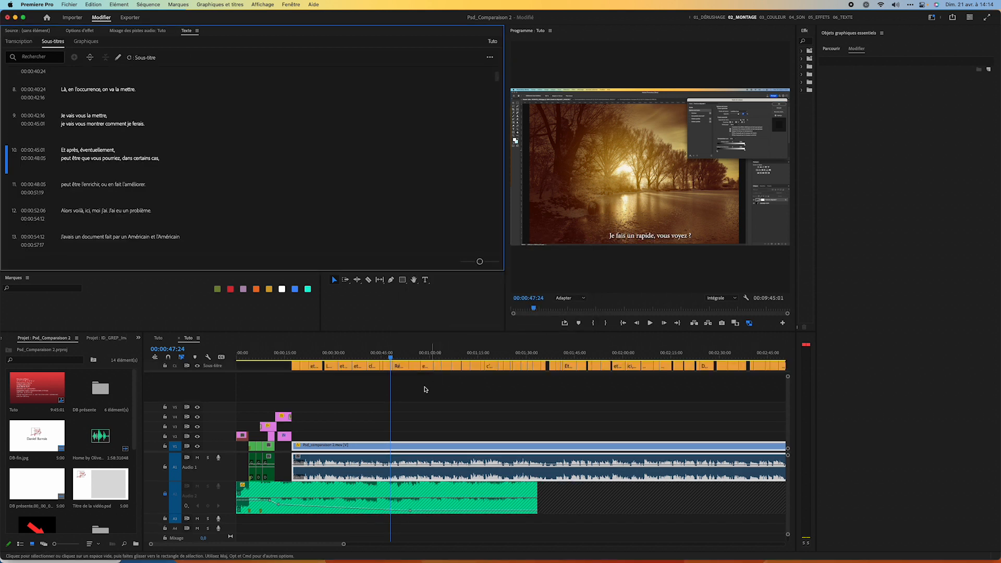
# - Select the caption beginning "Résumé Vous voyez qu'ici" and check which track styles are available for it
pyautogui.click(394, 357)
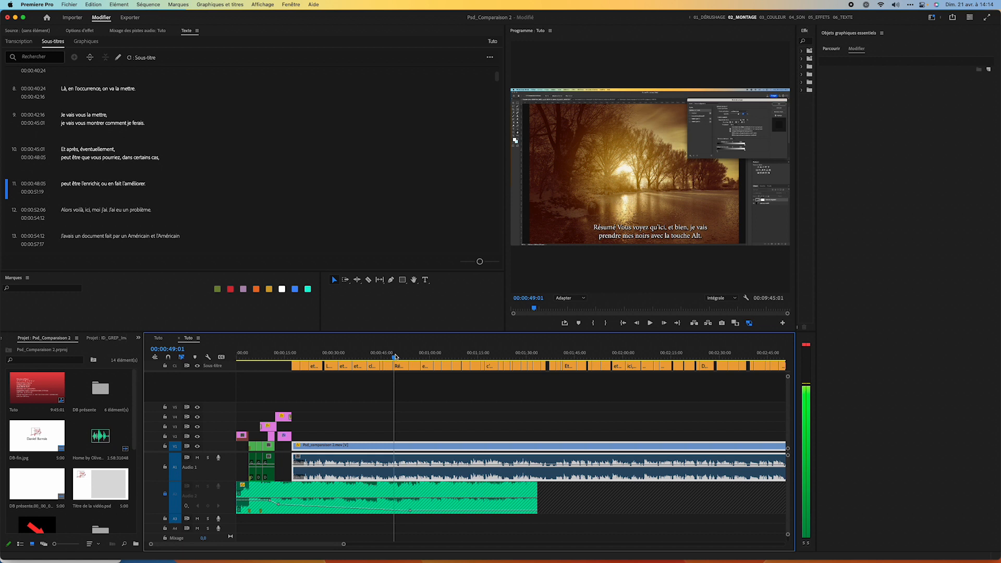
pyautogui.moveTo(395, 357); pyautogui.dragTo(400, 356)
pyautogui.click(401, 366)
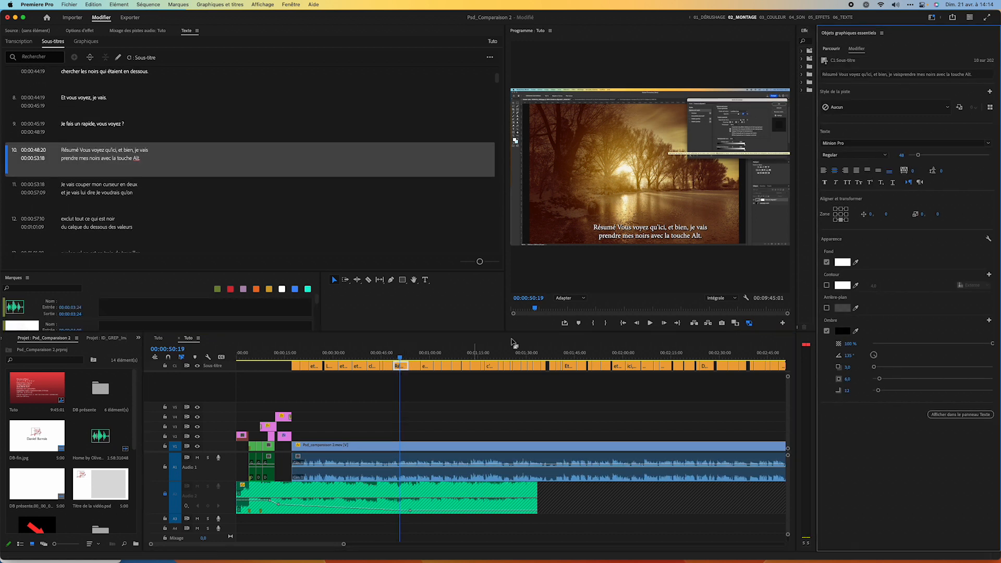
pyautogui.click(885, 109)
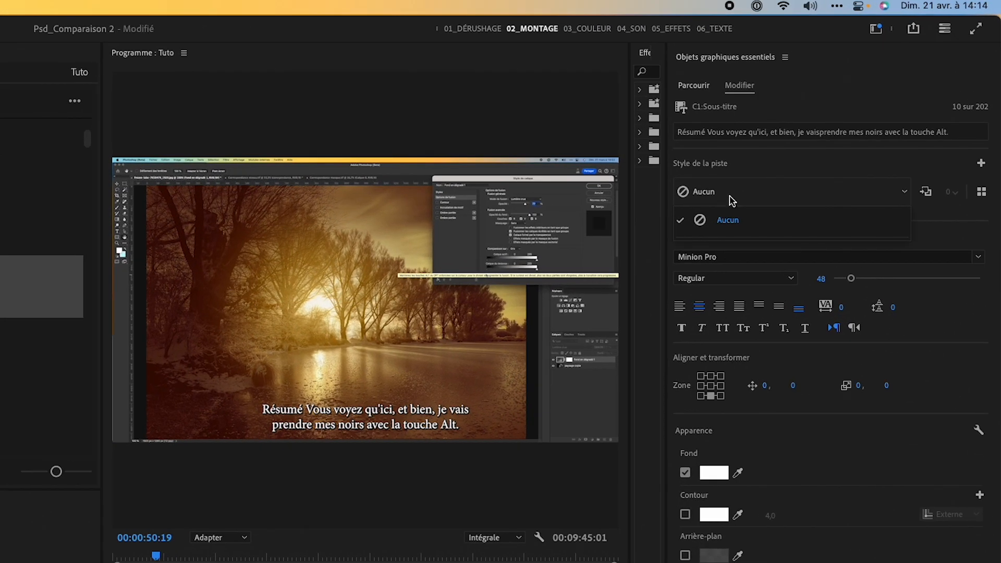
# - Import the track styles Défaut.prtextstyle and Helvetica jaune.prtextstyle together from the 18_Premiere Pro folder
pyautogui.click(981, 163)
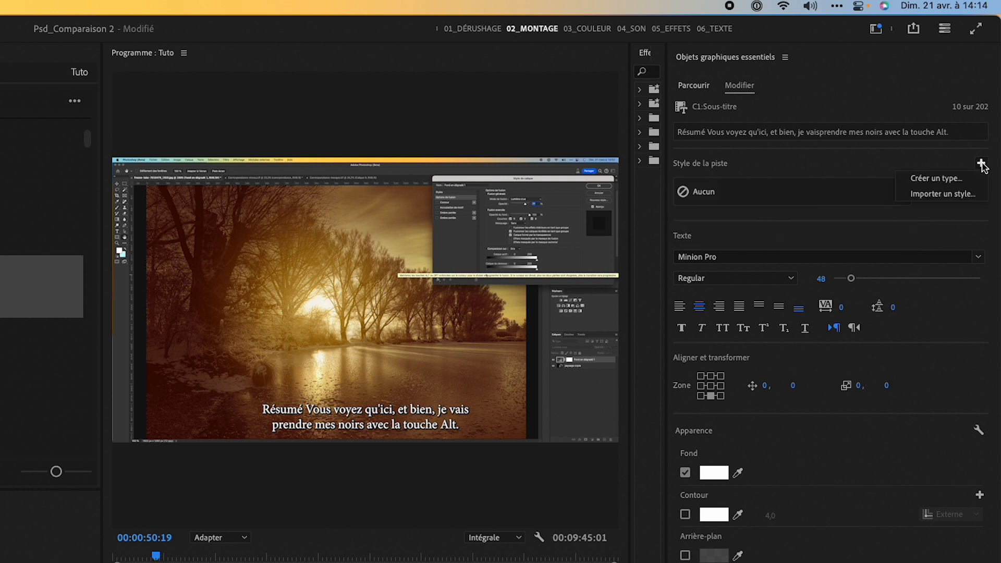
pyautogui.click(943, 197)
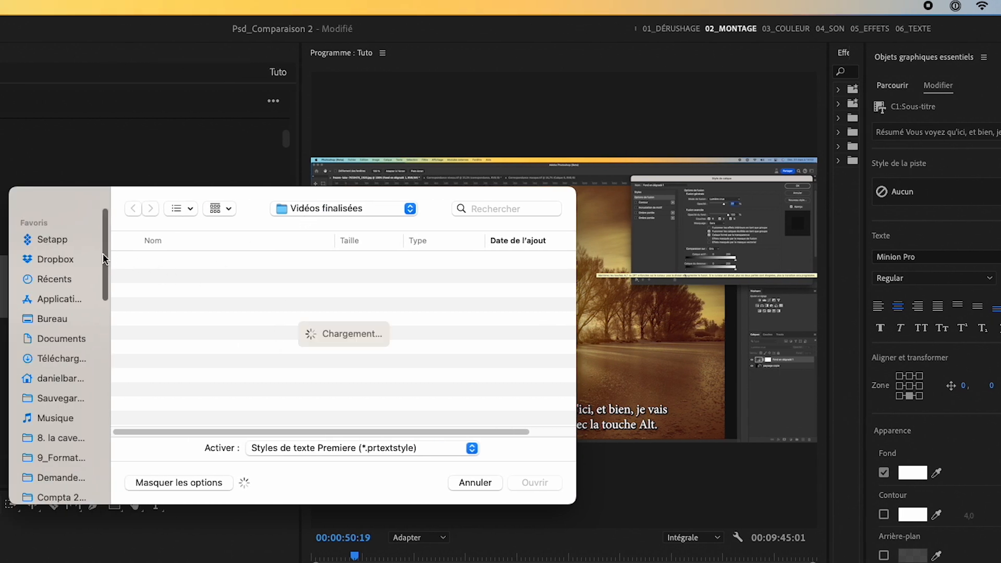
pyautogui.moveTo(106, 252); pyautogui.dragTo(107, 282)
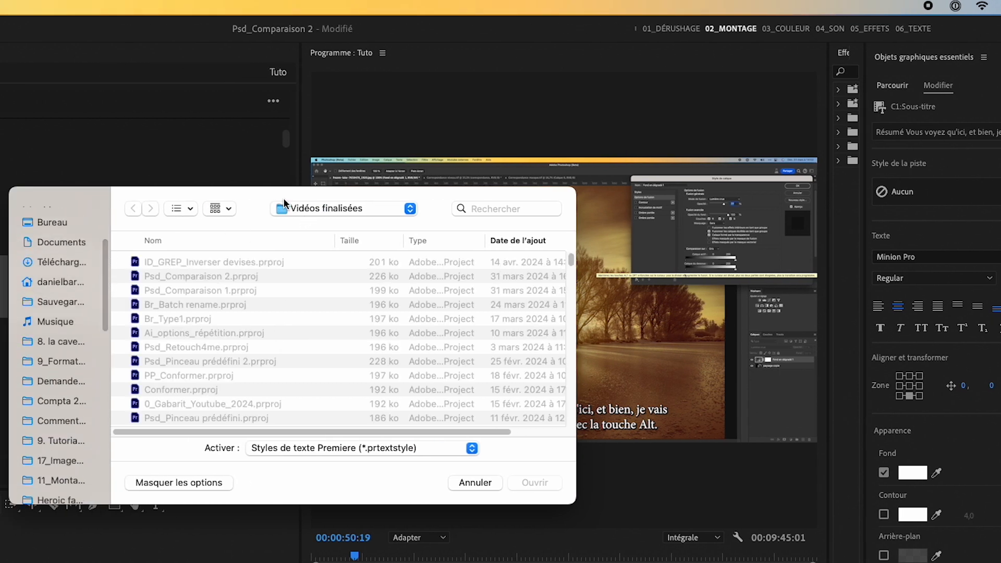
pyautogui.click(309, 210)
pyautogui.click(329, 327)
pyautogui.doubleClick(188, 412)
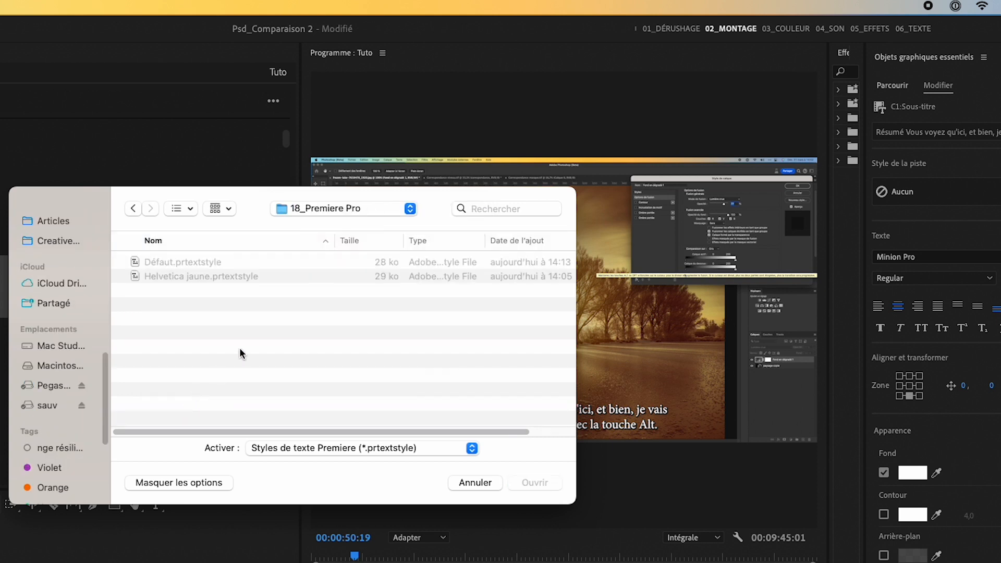
pyautogui.click(171, 261)
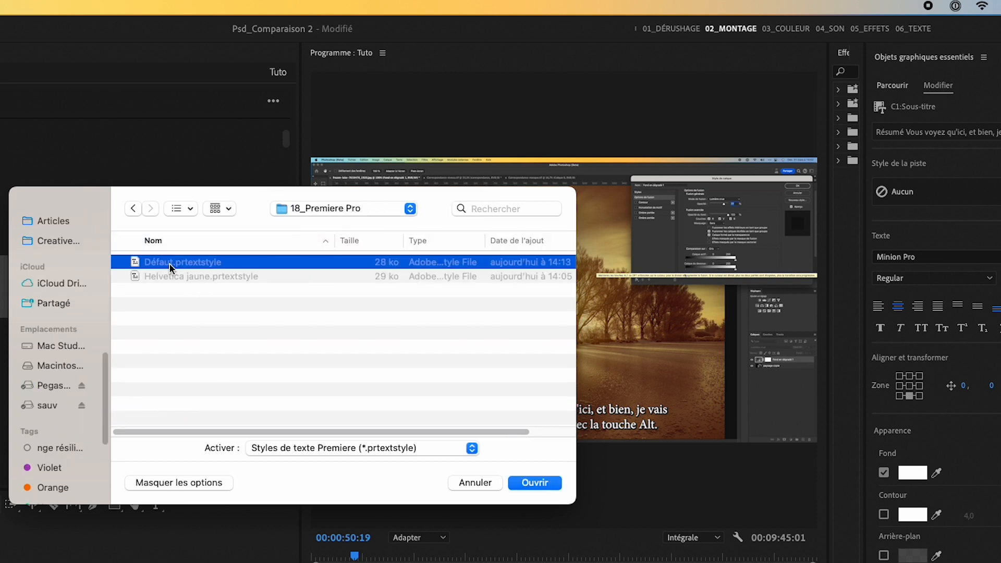
pyautogui.keyDown('shift'); pyautogui.click(168, 277); pyautogui.keyUp('shift')
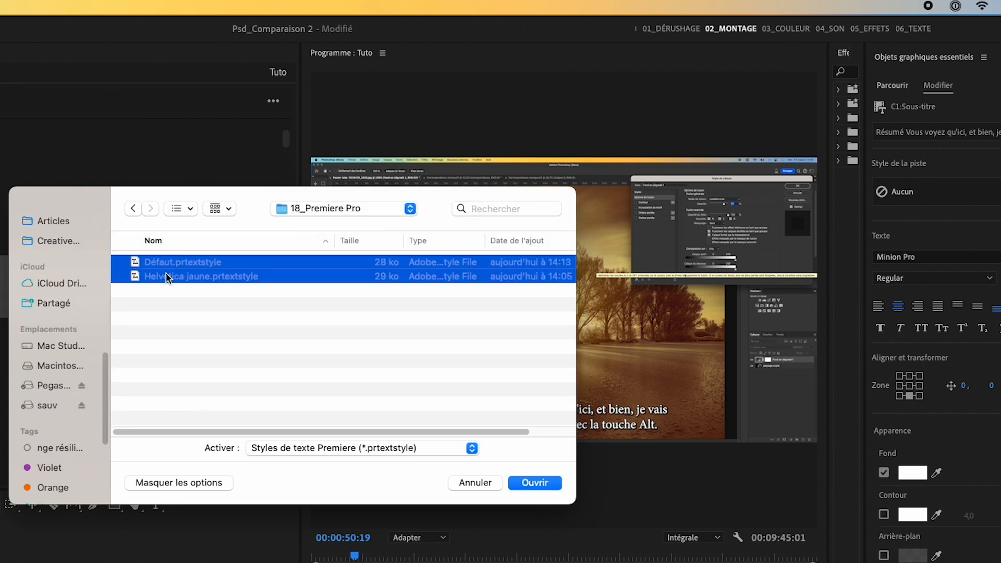
pyautogui.click(528, 480)
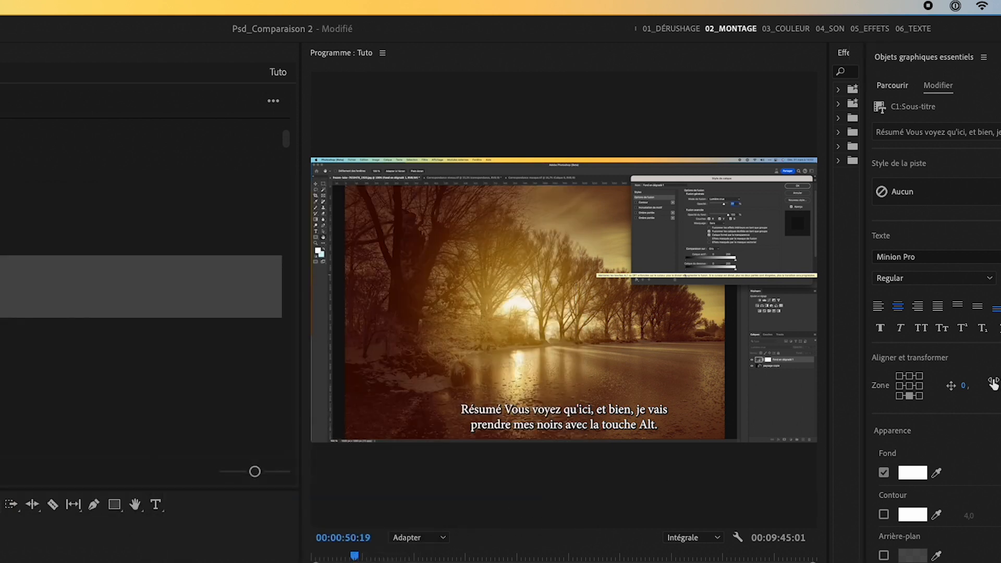
# - Apply the "Helvetica jaune" style to the subtitle track and preview the following captions
pyautogui.click(950, 191)
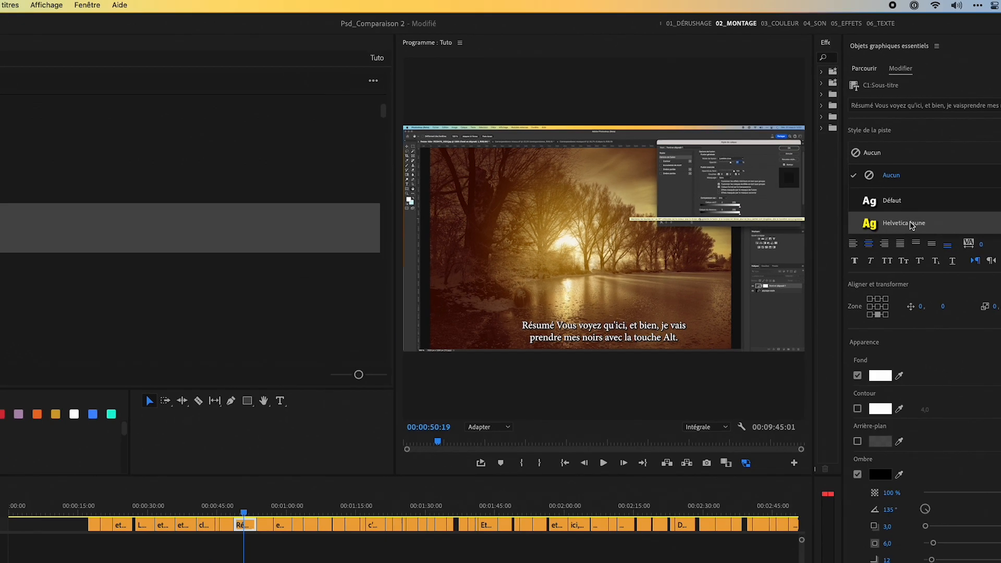
pyautogui.click(951, 280)
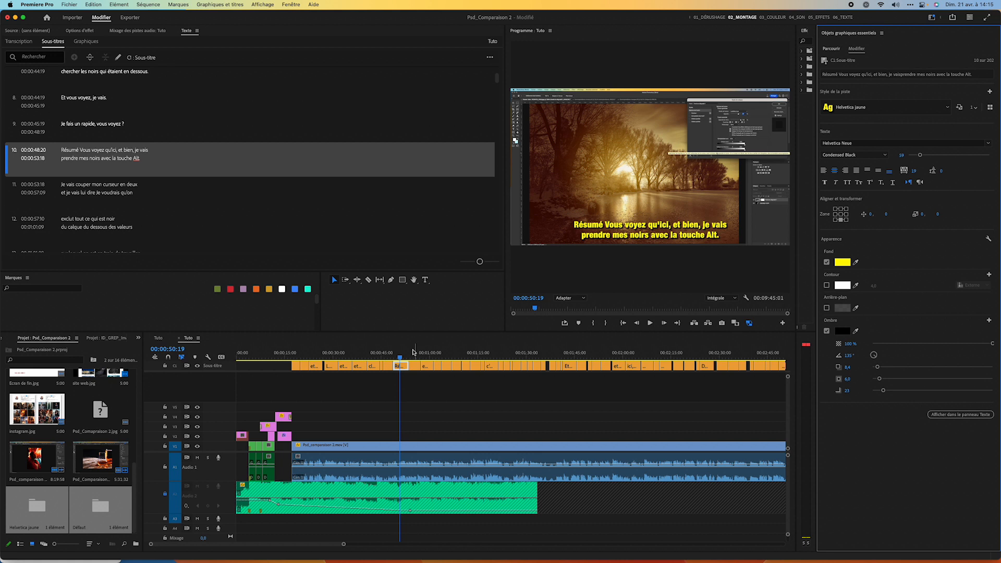
pyautogui.moveTo(404, 358)
pyautogui.mouseDown()
pyautogui.moveTo(490, 357)
pyautogui.moveTo(423, 358)
pyautogui.mouseUp()
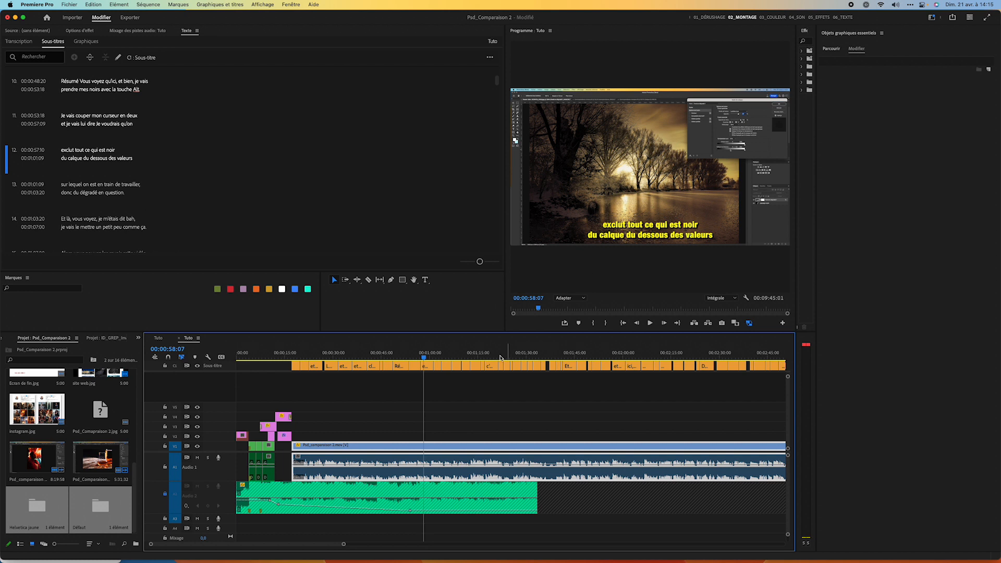
# - Switch the subtitle track's style to "Défaut" from the caption beginning "exclut tout ce qui est noir"
pyautogui.click(427, 366)
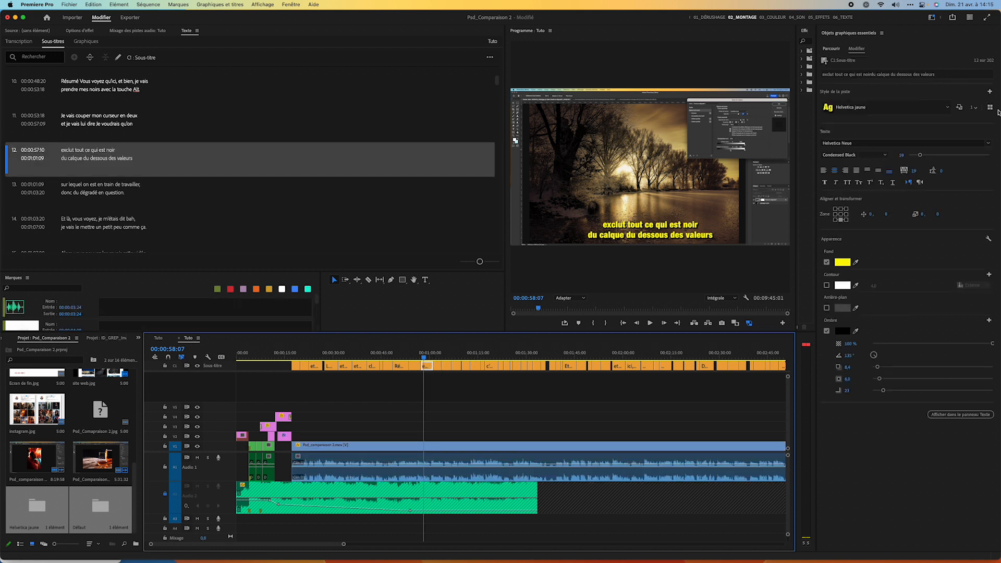
pyautogui.click(924, 108)
pyautogui.click(886, 139)
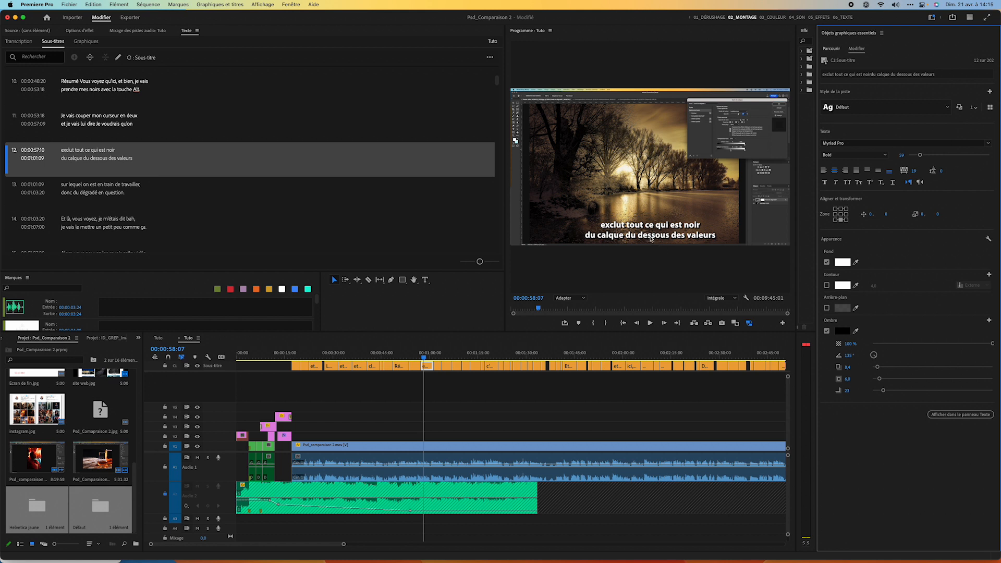